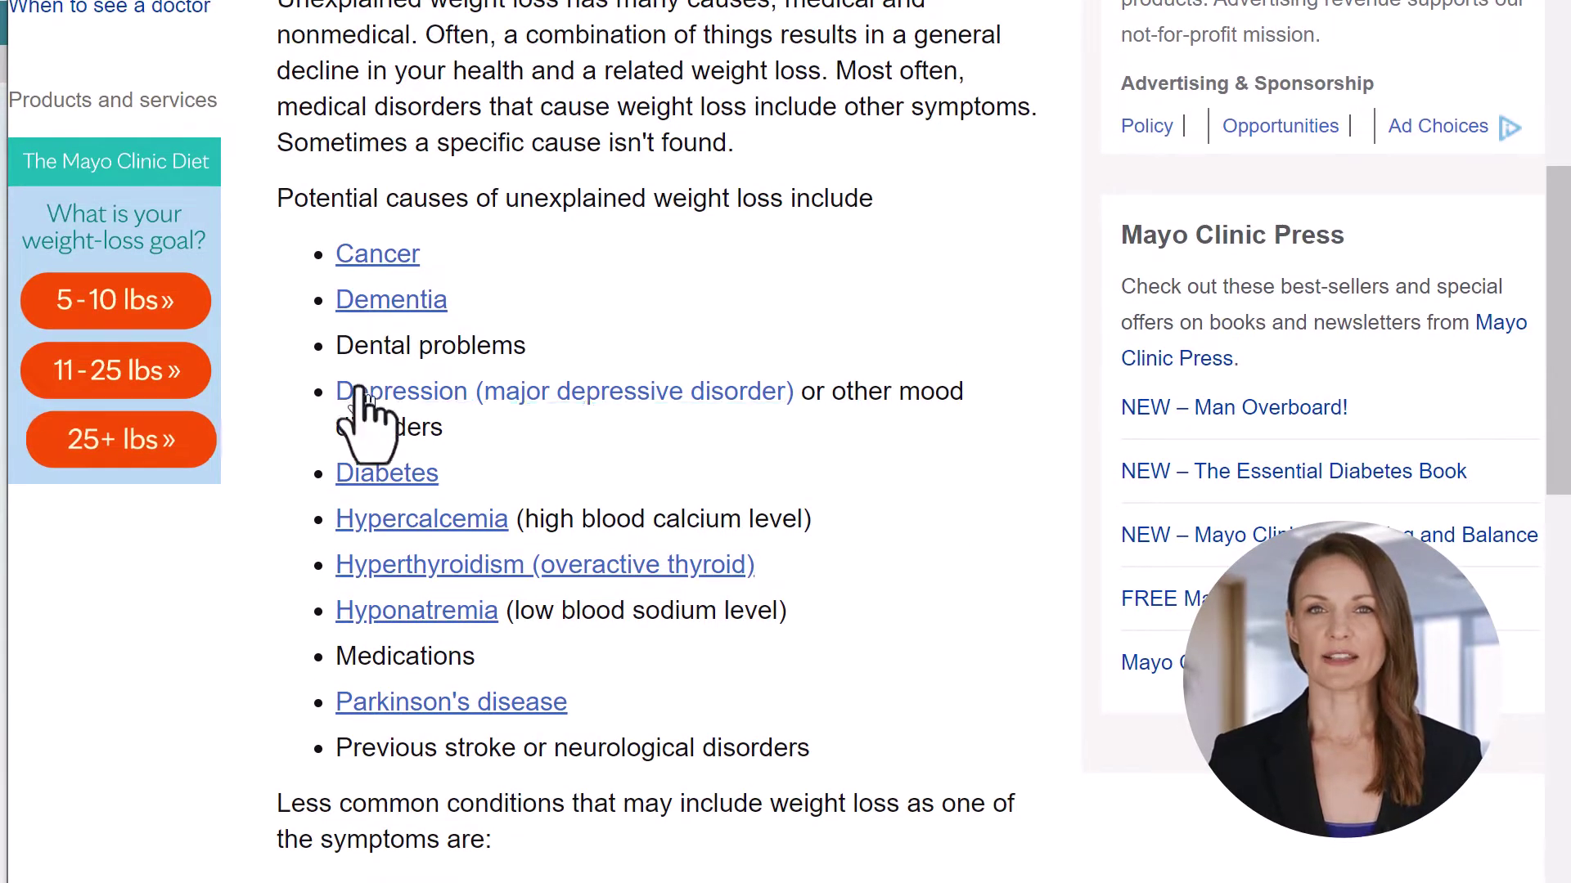
- Highlight the Cancer, Depression and Diabetes links in the Mayo Clinic causes list
left_click_drag(421, 256, 331, 261)
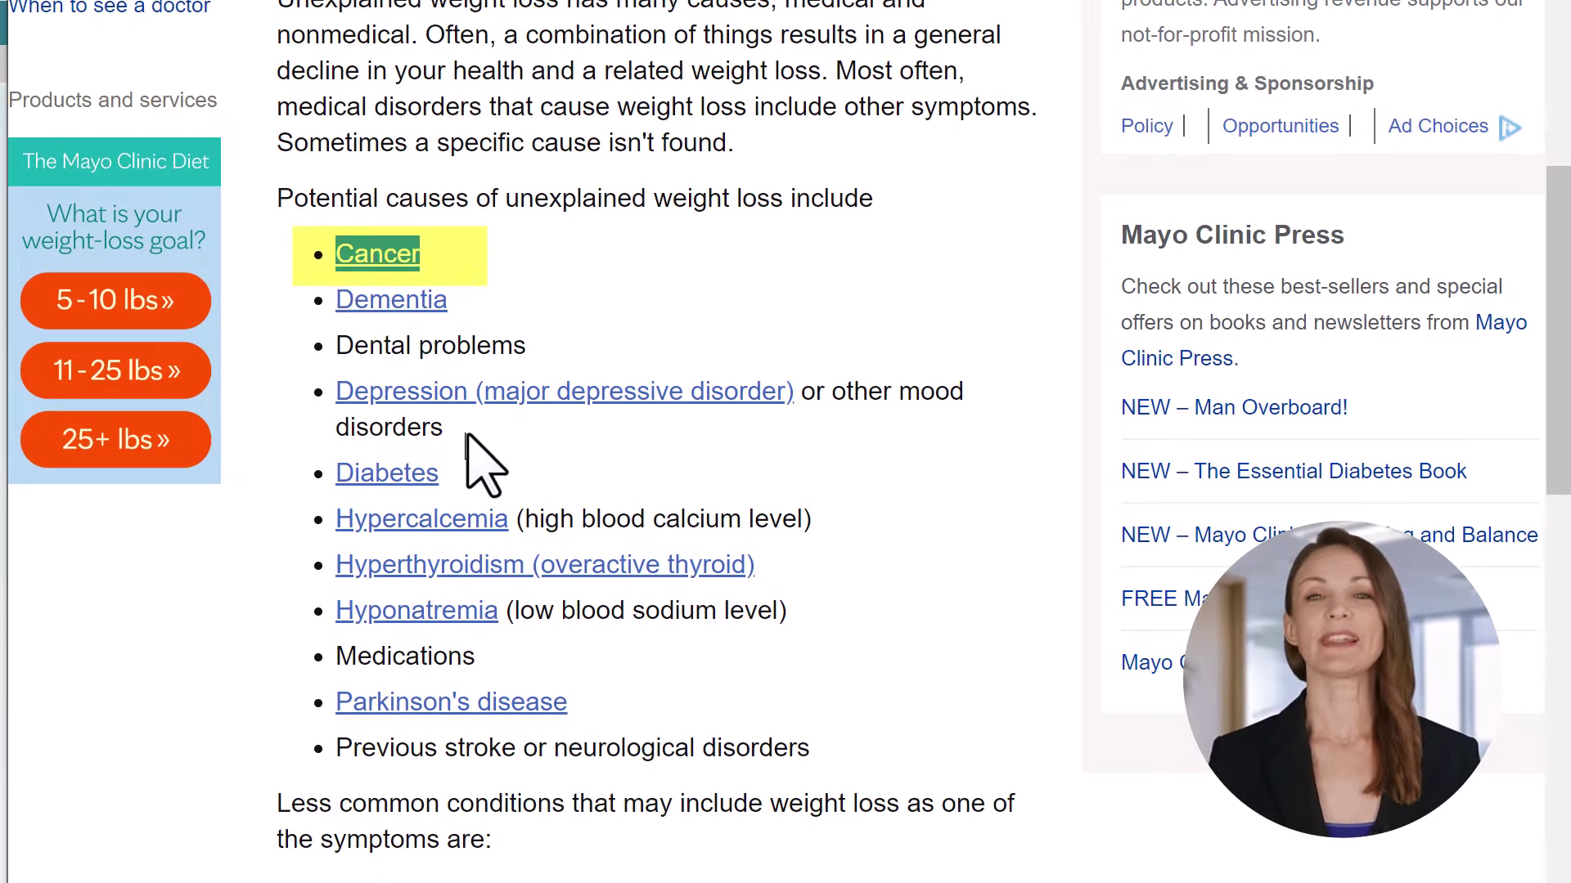
left_click_drag(519, 445, 288, 393)
left_click_drag(446, 475, 334, 476)
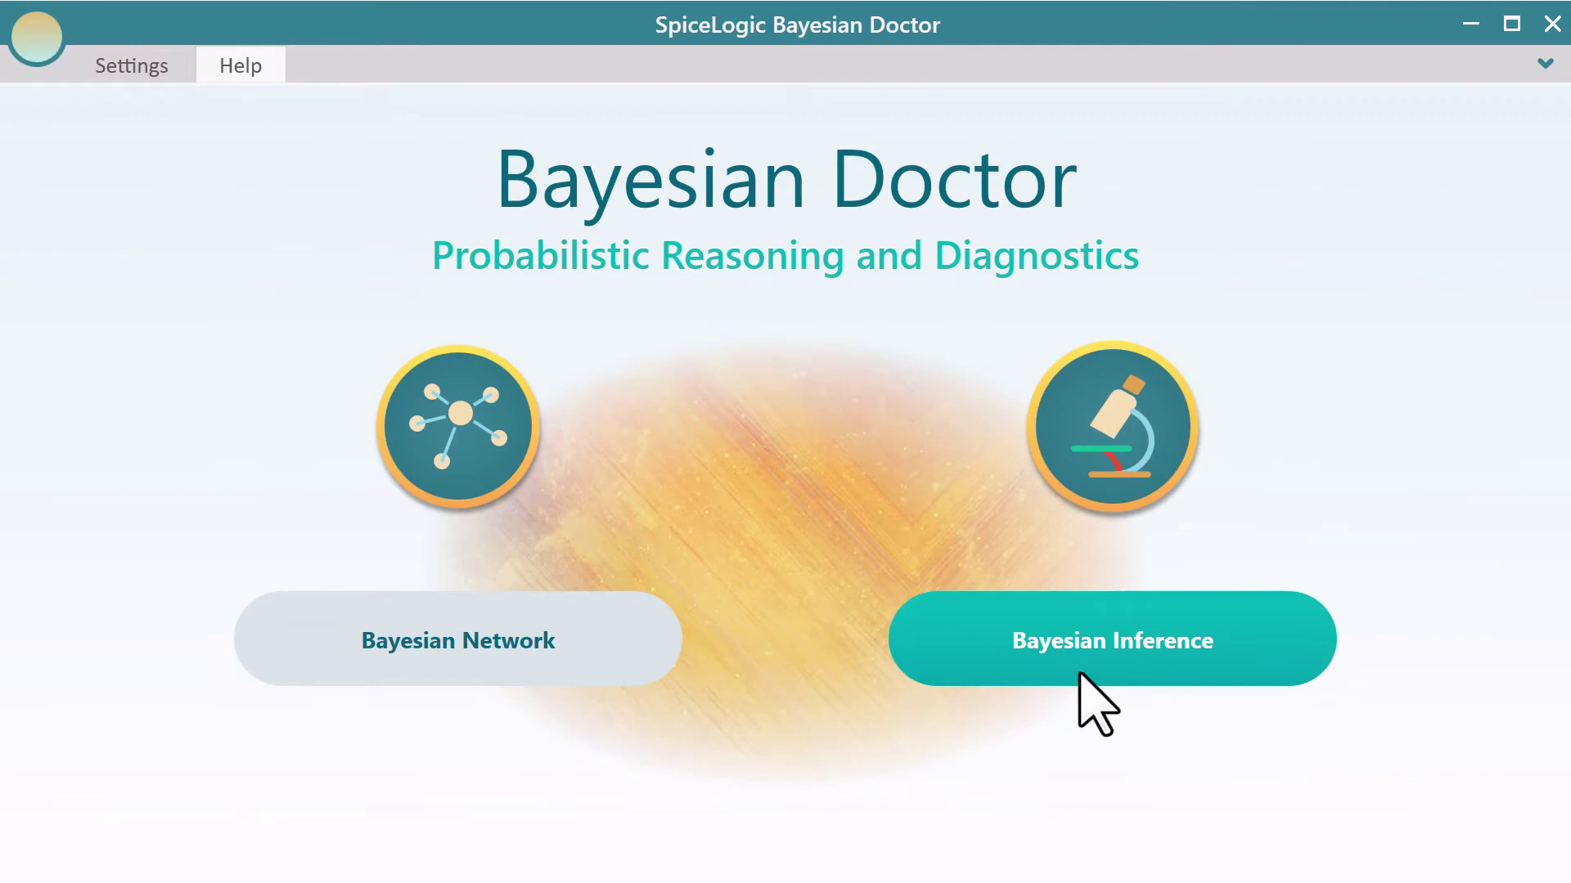
- Start a new Bayesian Inference model and rename Hypothesis 1 to 'Cancer'
left_click(1090, 675)
left_click_drag(521, 588, 978, 588)
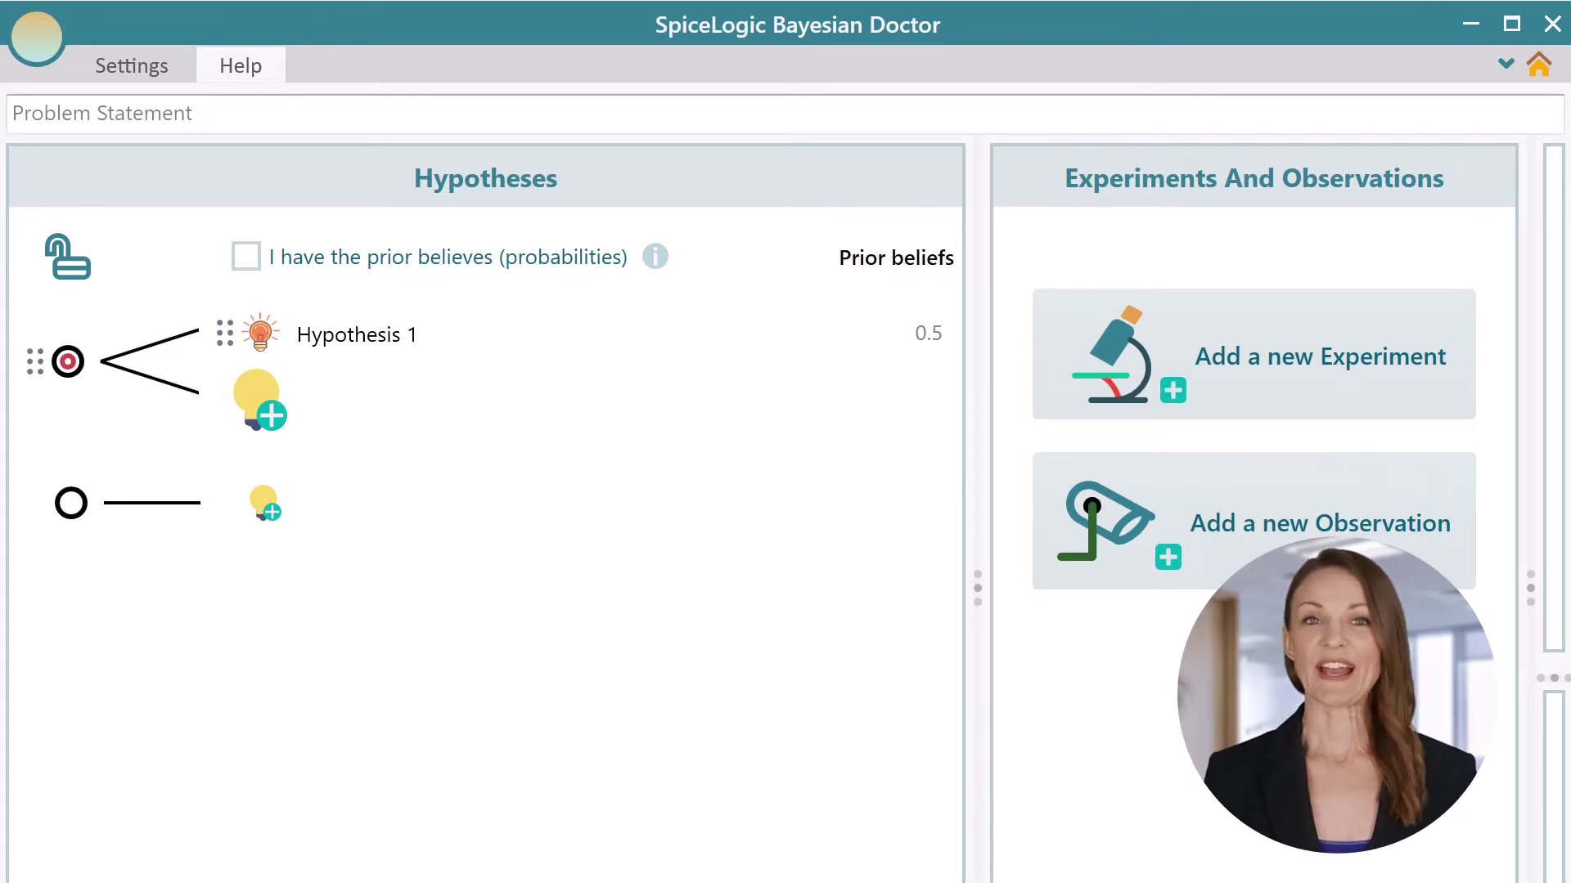
left_click(383, 338)
left_click_drag(417, 333, 187, 334)
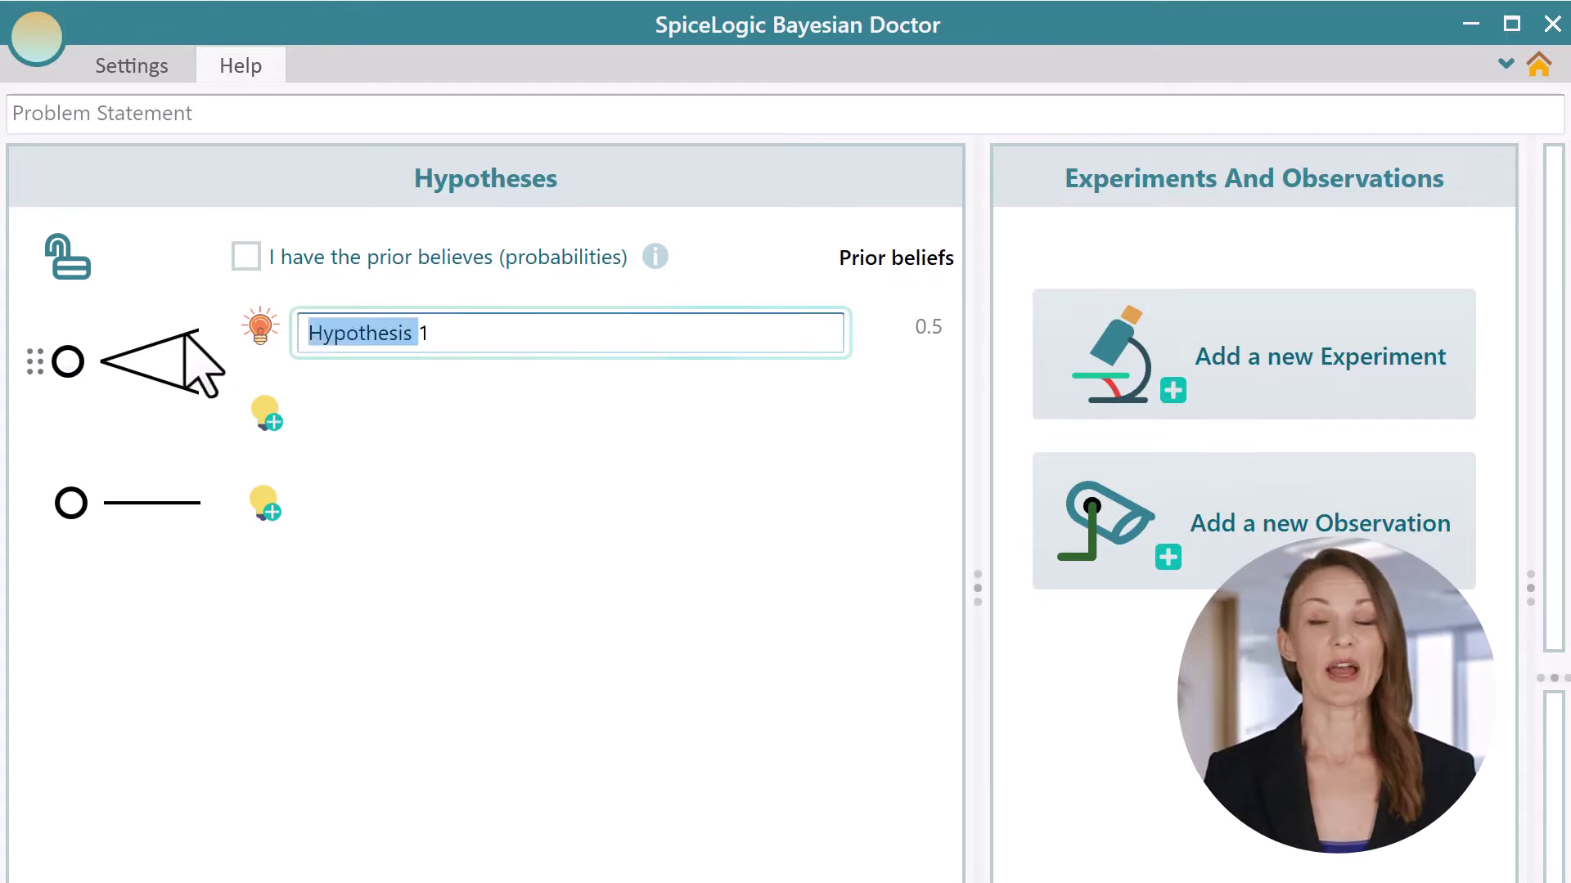
key("ctrl+a")
key("BackSpace")
type("Cance")
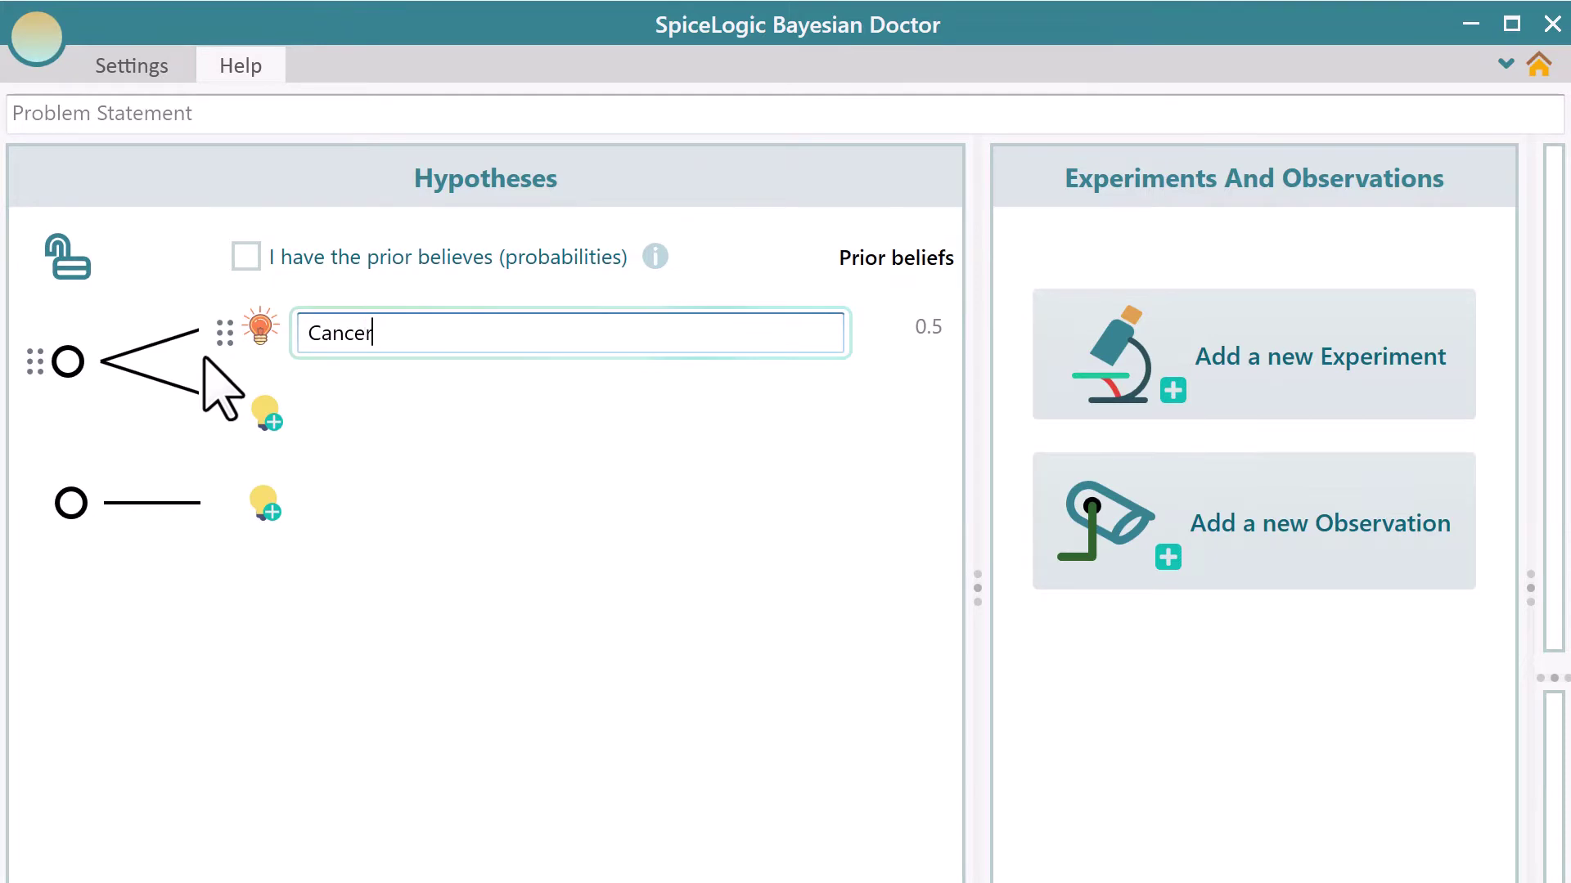
type("r")
key("Return")
- Add two more hypotheses named 'Diabetes' and 'Depression'
left_click(267, 415)
left_click(381, 409)
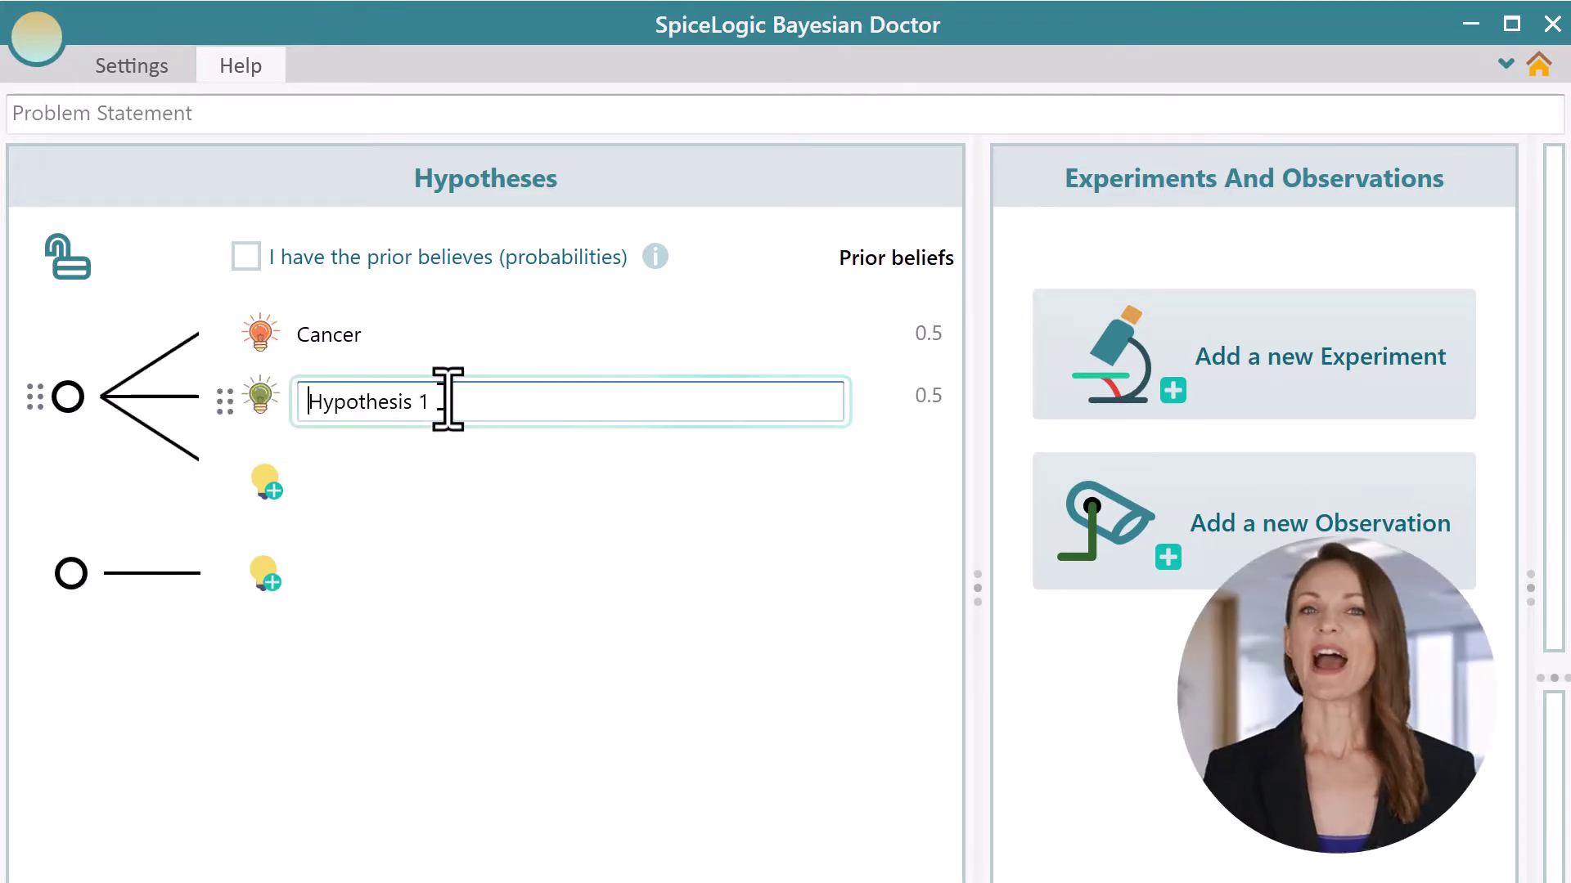
left_click_drag(448, 399, 57, 409)
type("Diabetes")
key("Return")
left_click(266, 482)
left_click(365, 475)
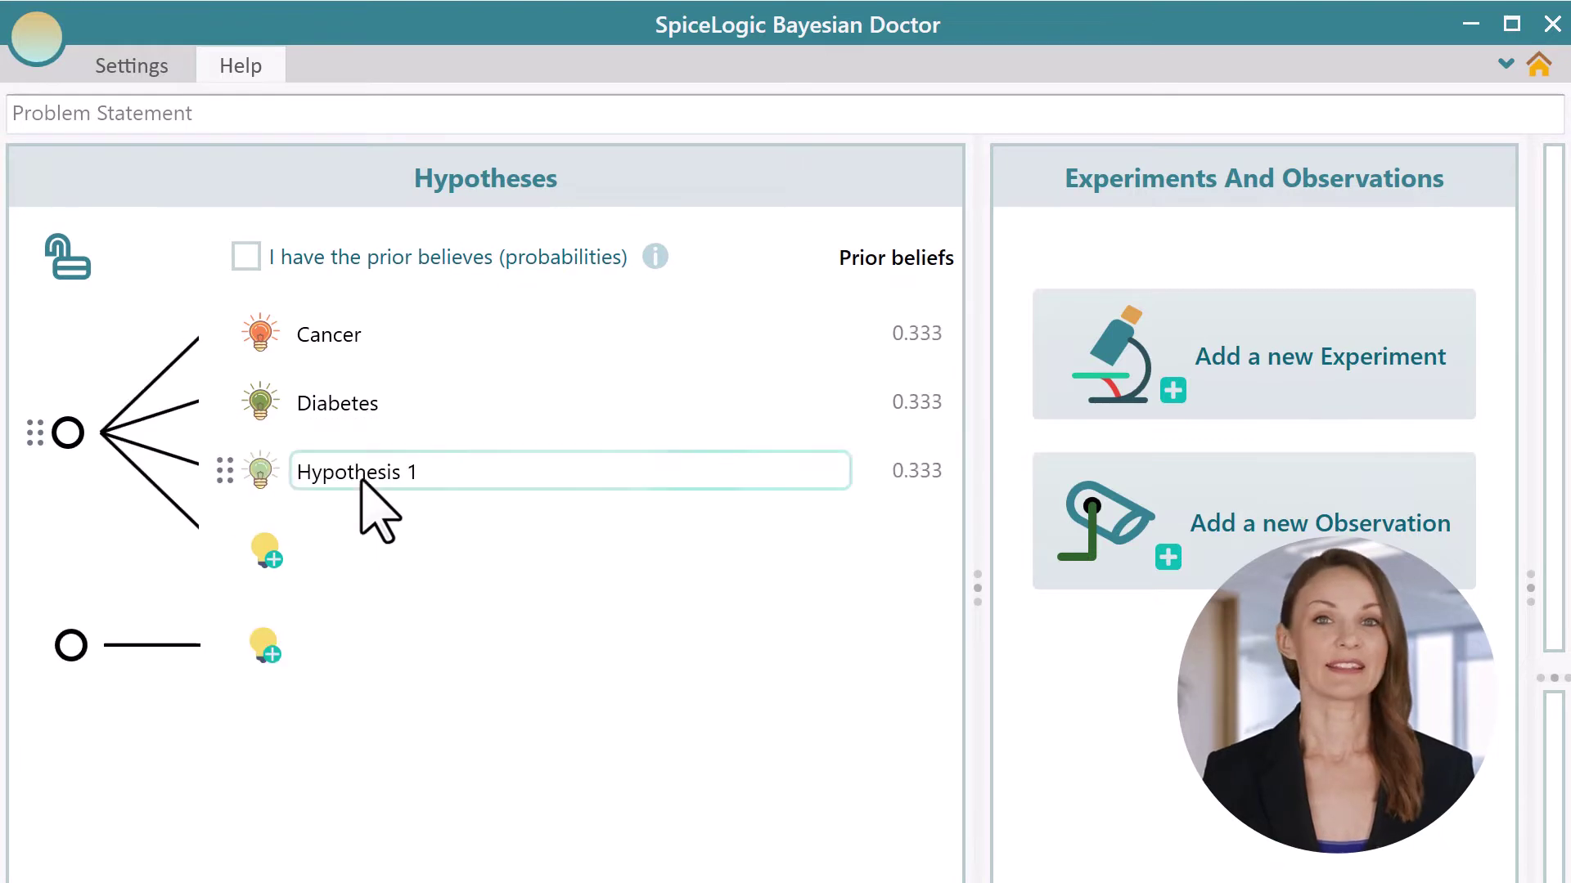
left_click_drag(452, 469, 302, 471)
type("Depression")
key("Return")
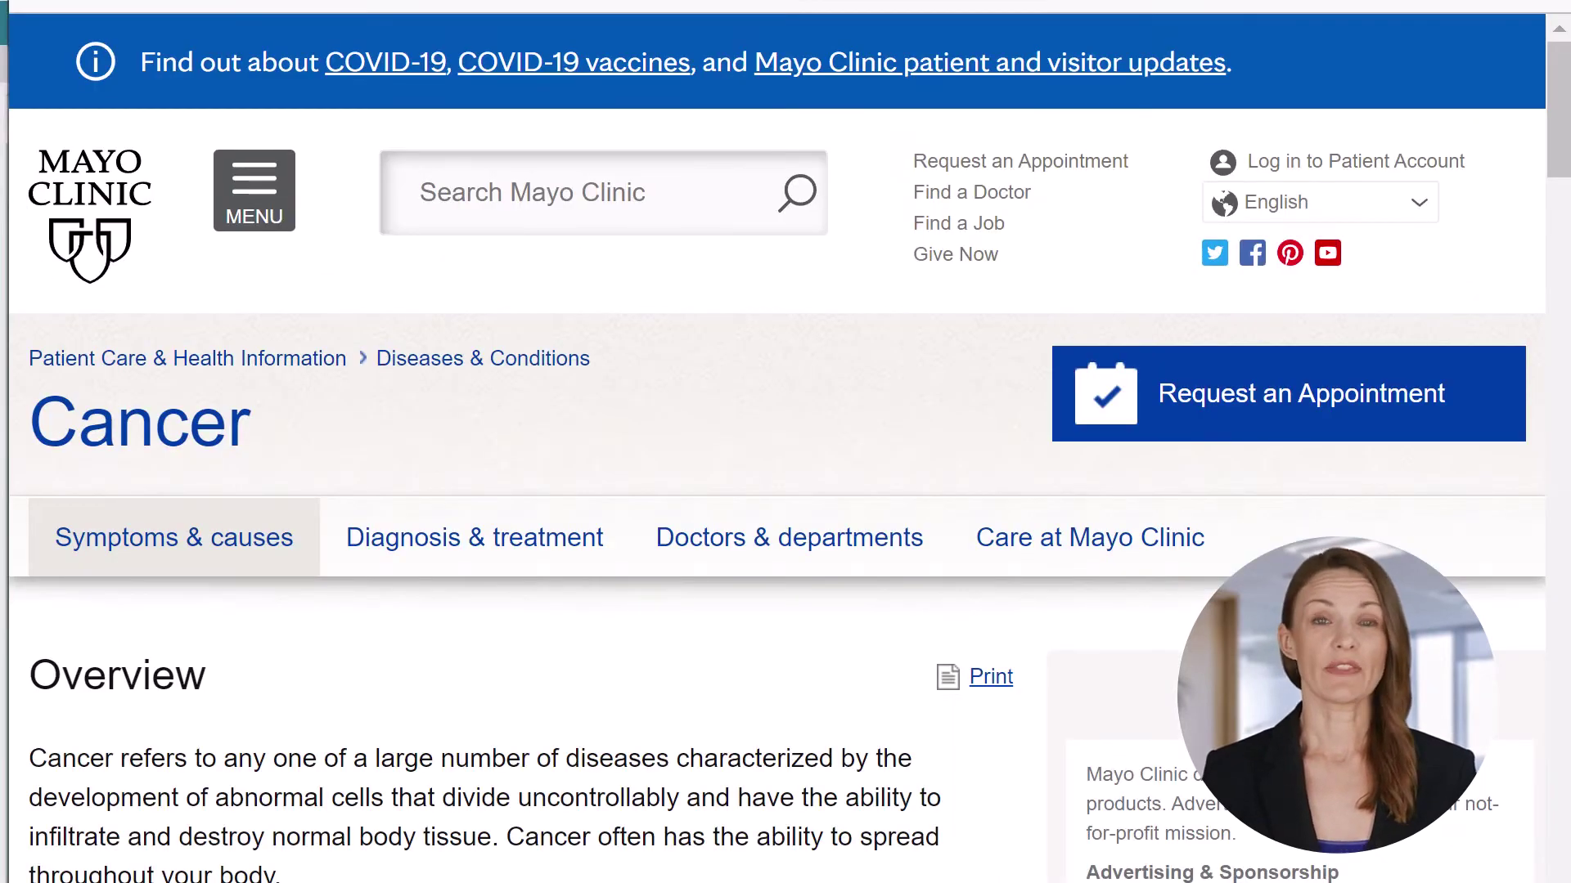
- Scroll through the Mayo Clinic Cancer overview page
left_click_drag(1553, 132, 1561, 257)
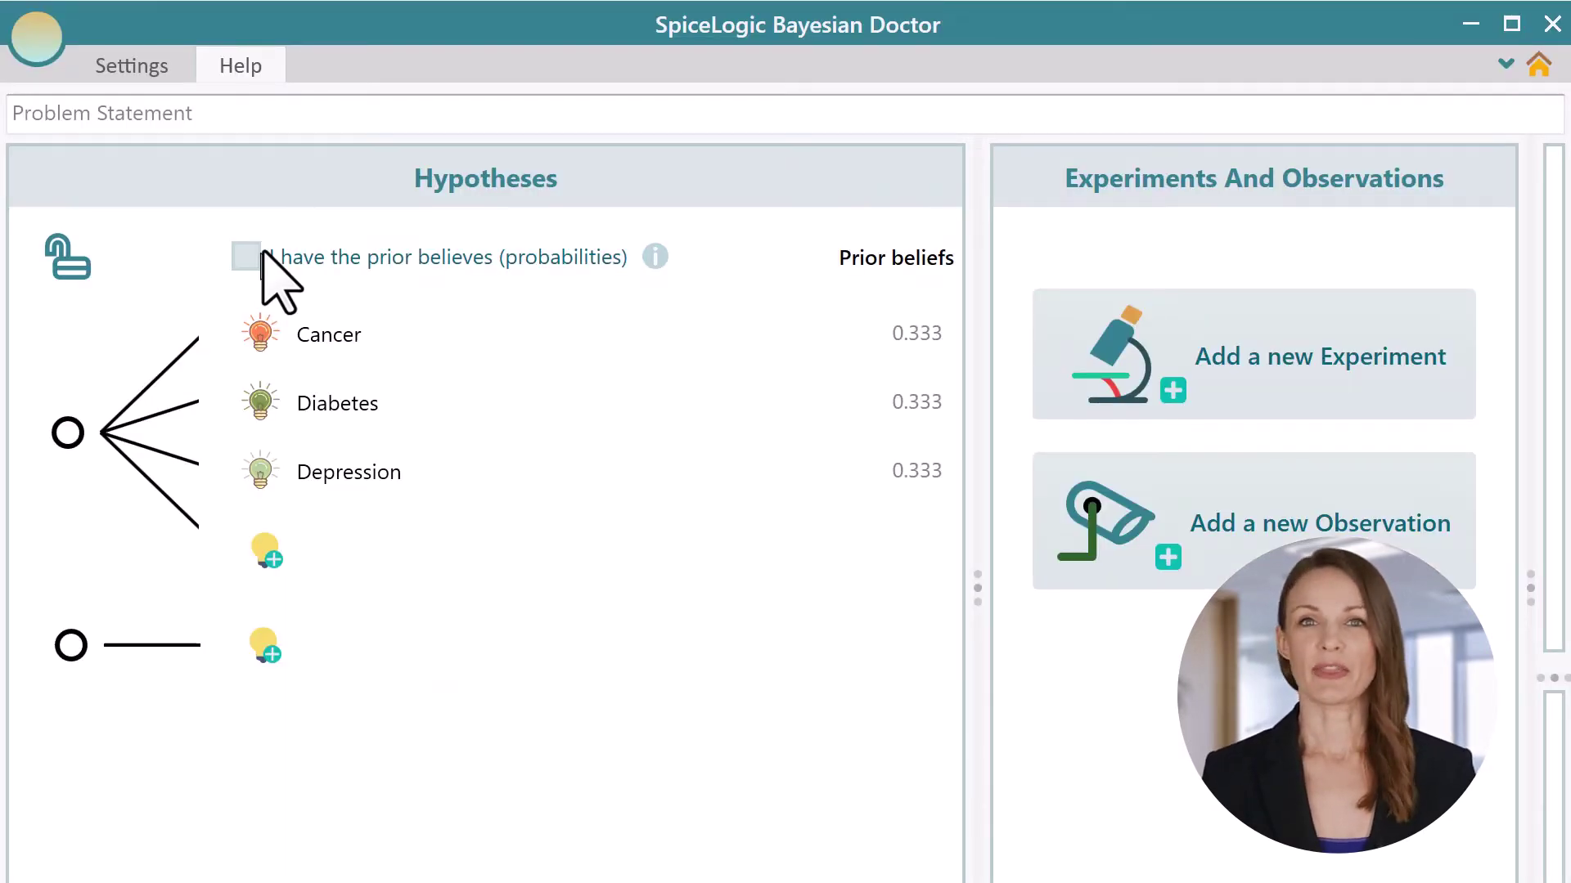
- Enable 'I have the prior believes' and set Cancer's prior to .3
left_click(255, 258)
left_click(784, 335)
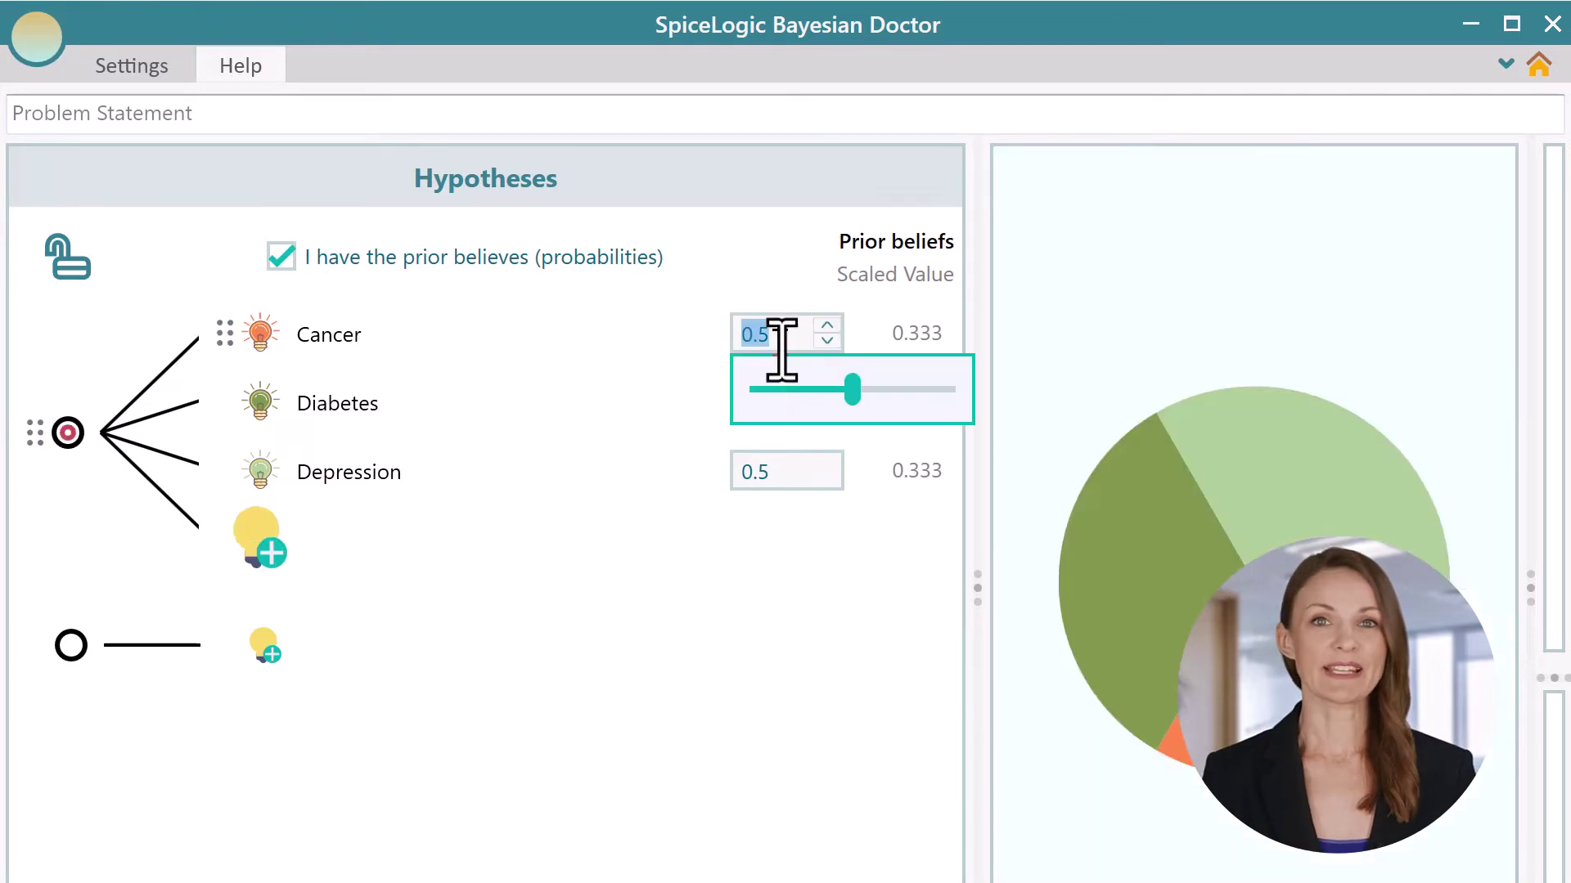
type(".3")
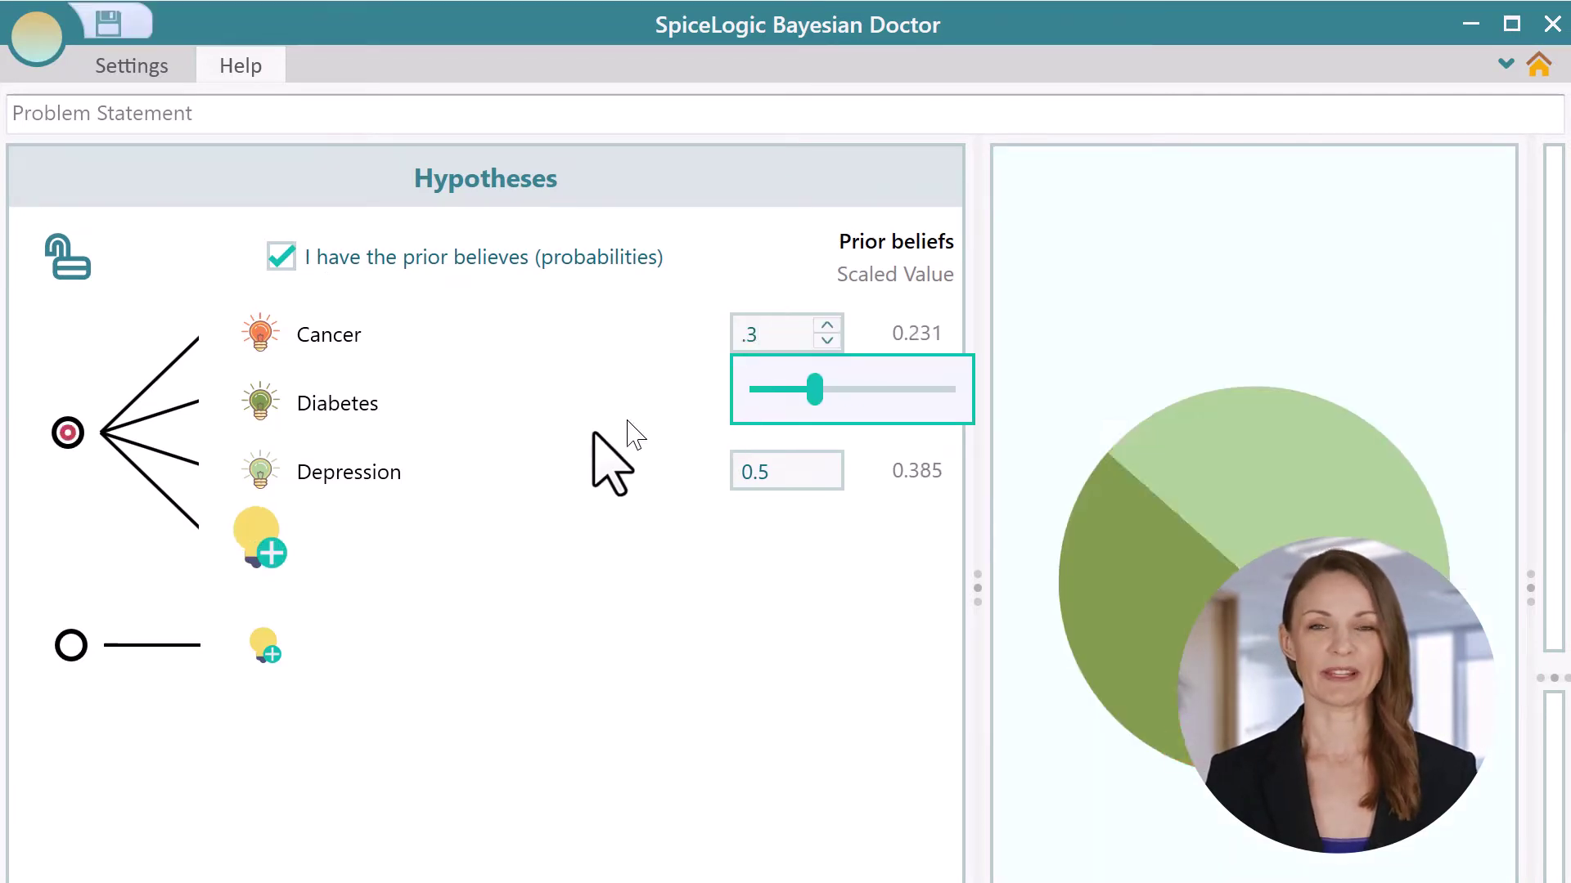
left_click(596, 578)
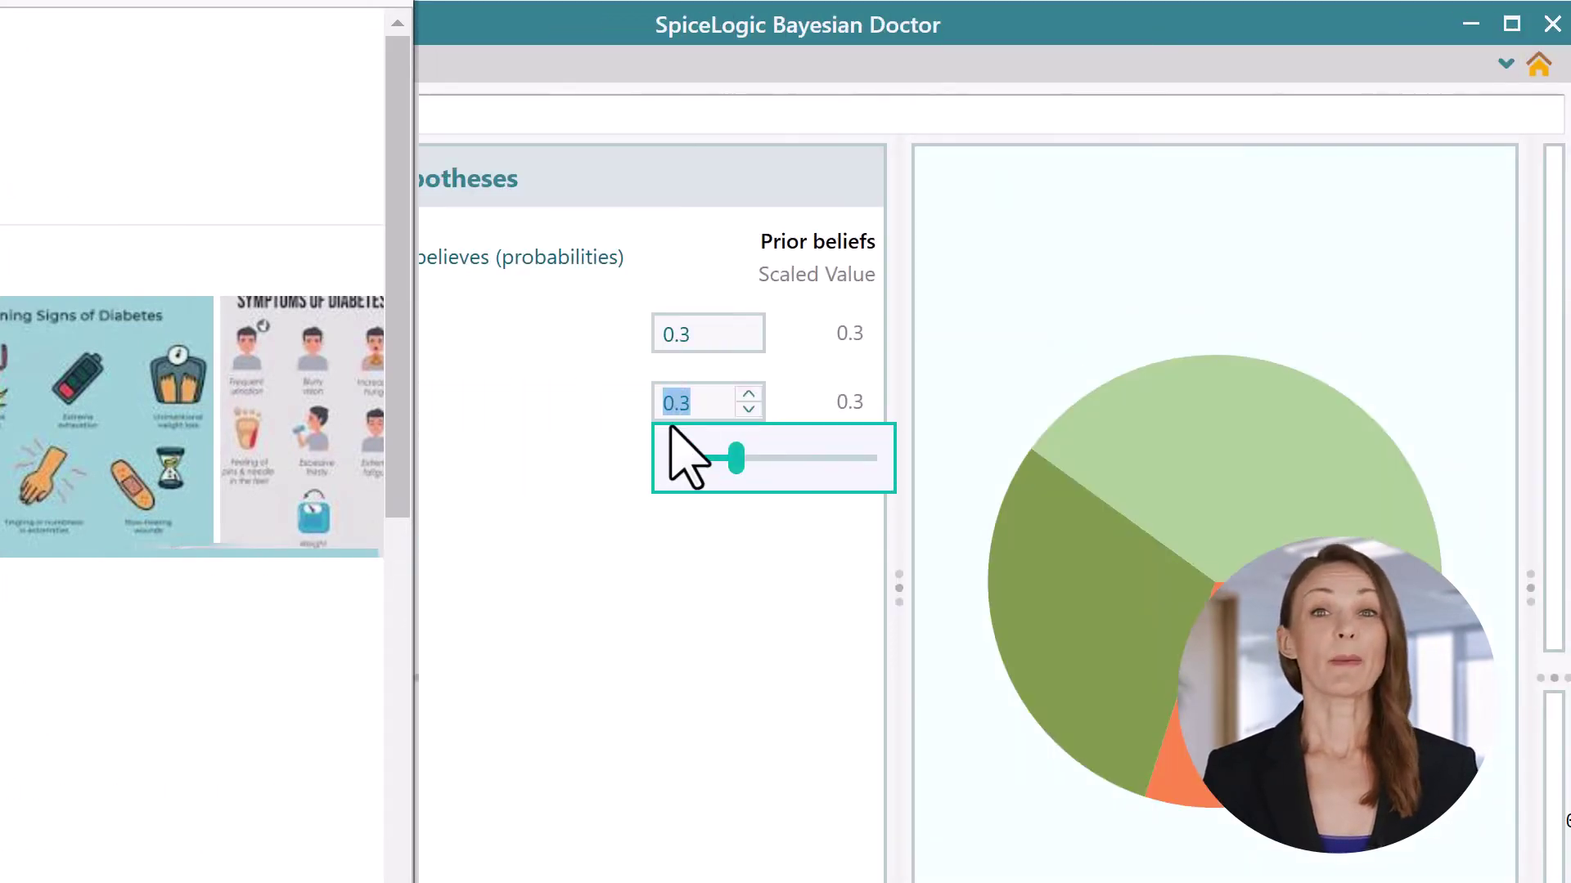
- Set Diabetes's prior to 0.4 and Depression's prior to 0.3
type("0.4")
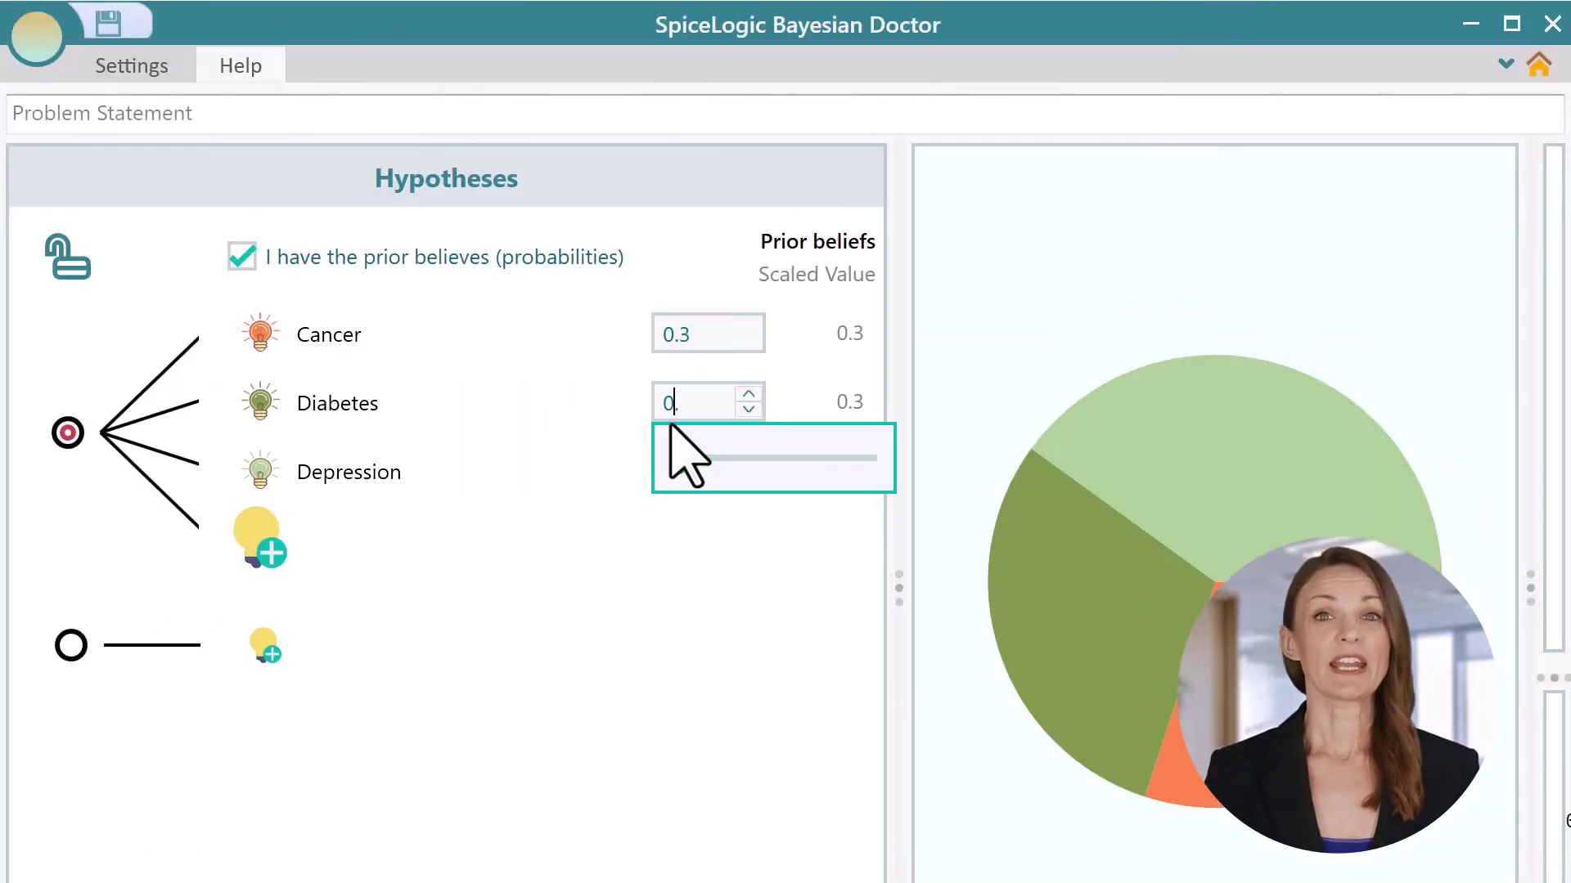
left_click(503, 605)
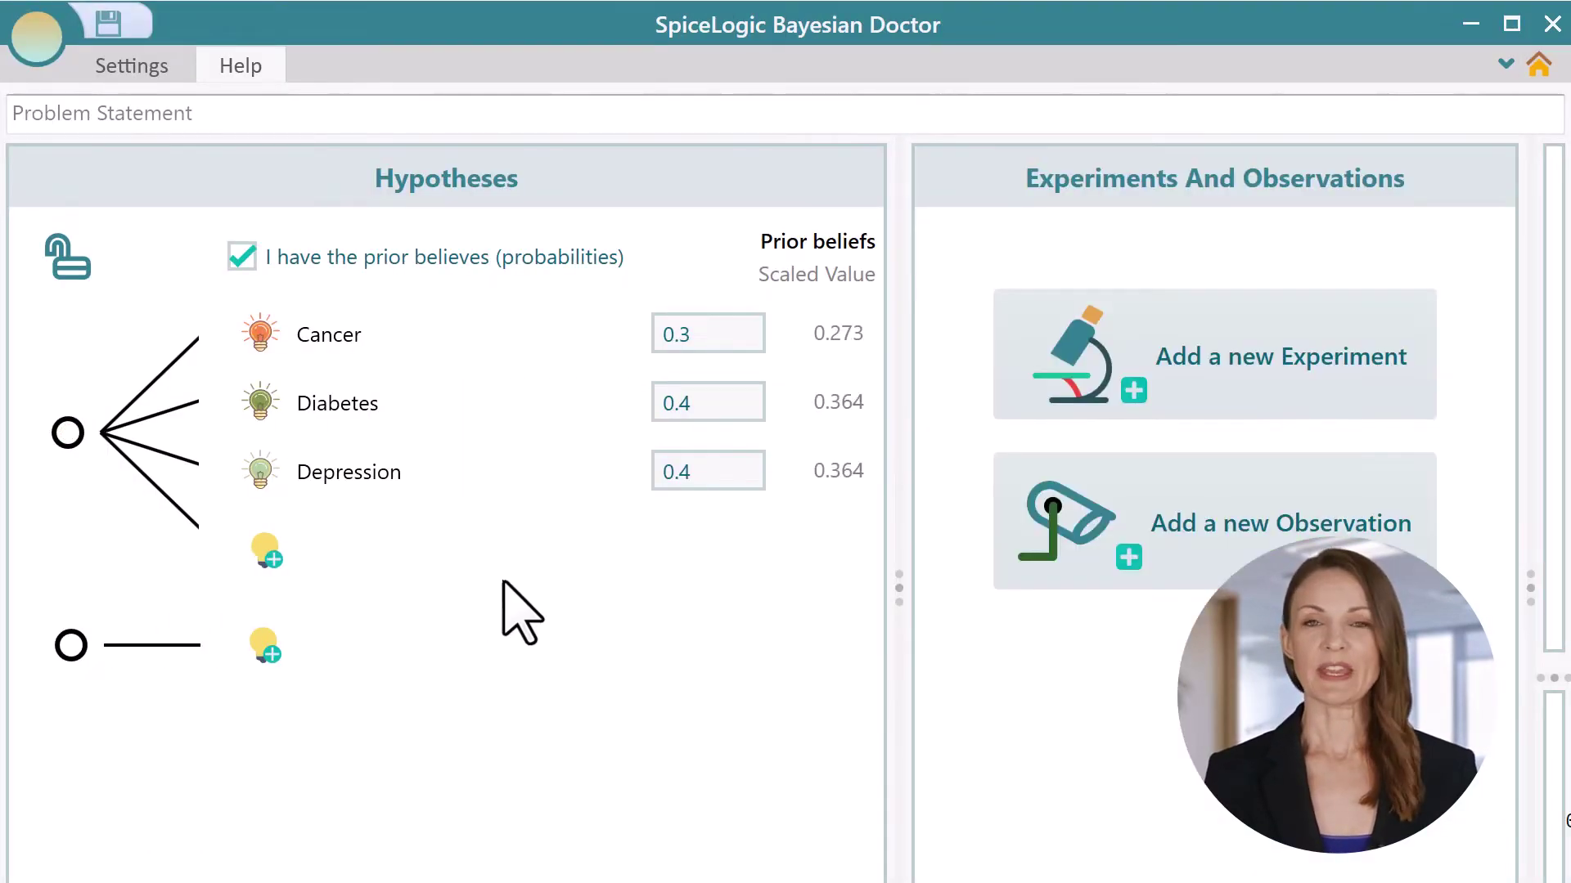
left_click(701, 488)
type("0.3")
left_click(622, 746)
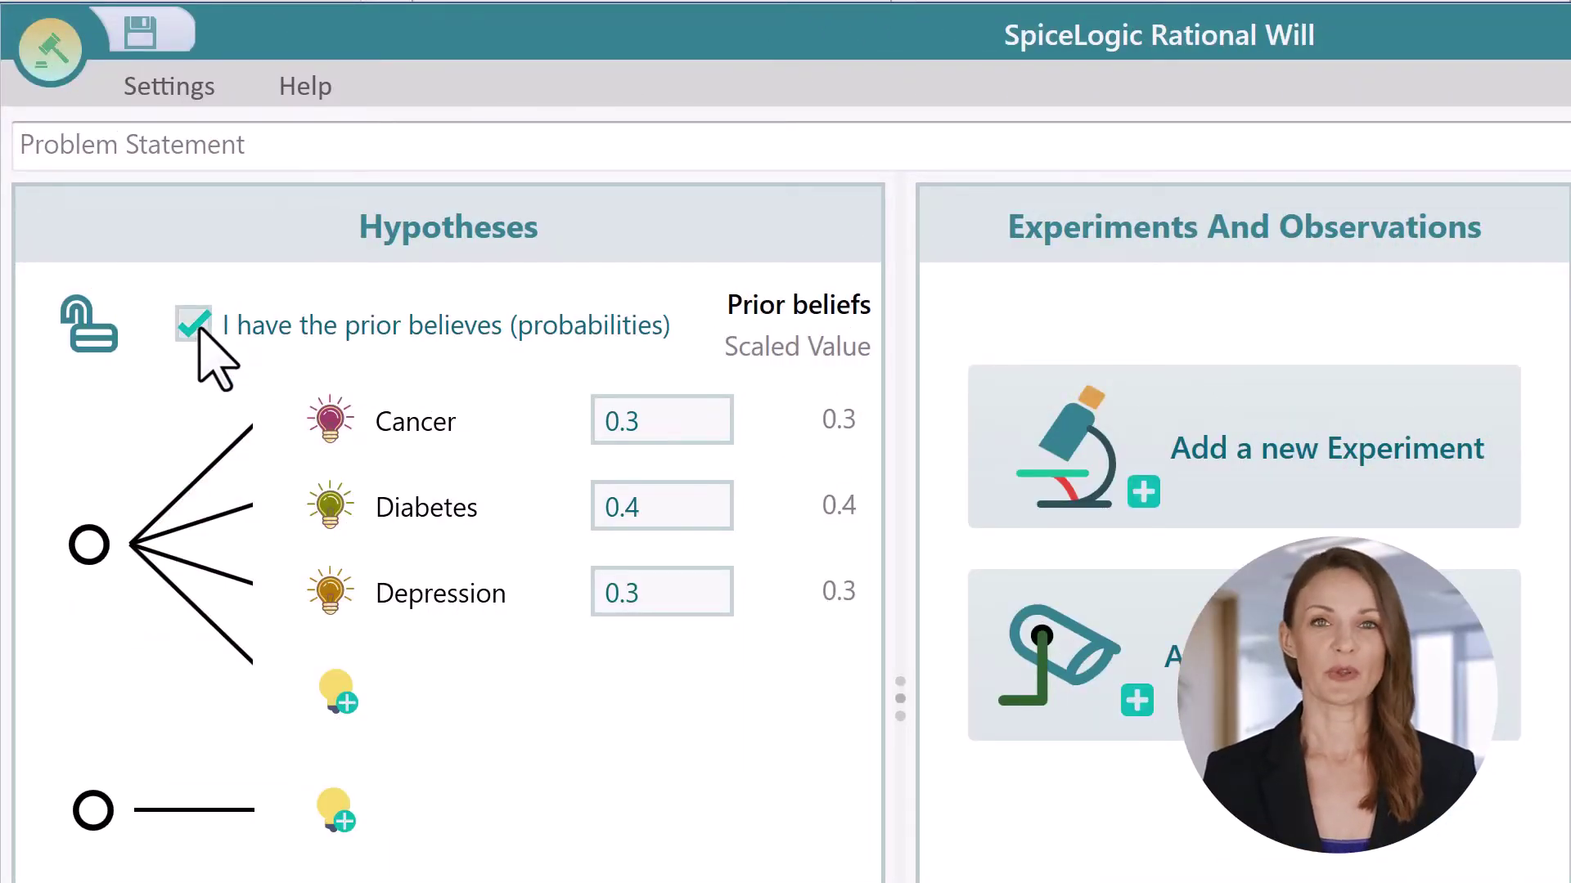
left_click(199, 327)
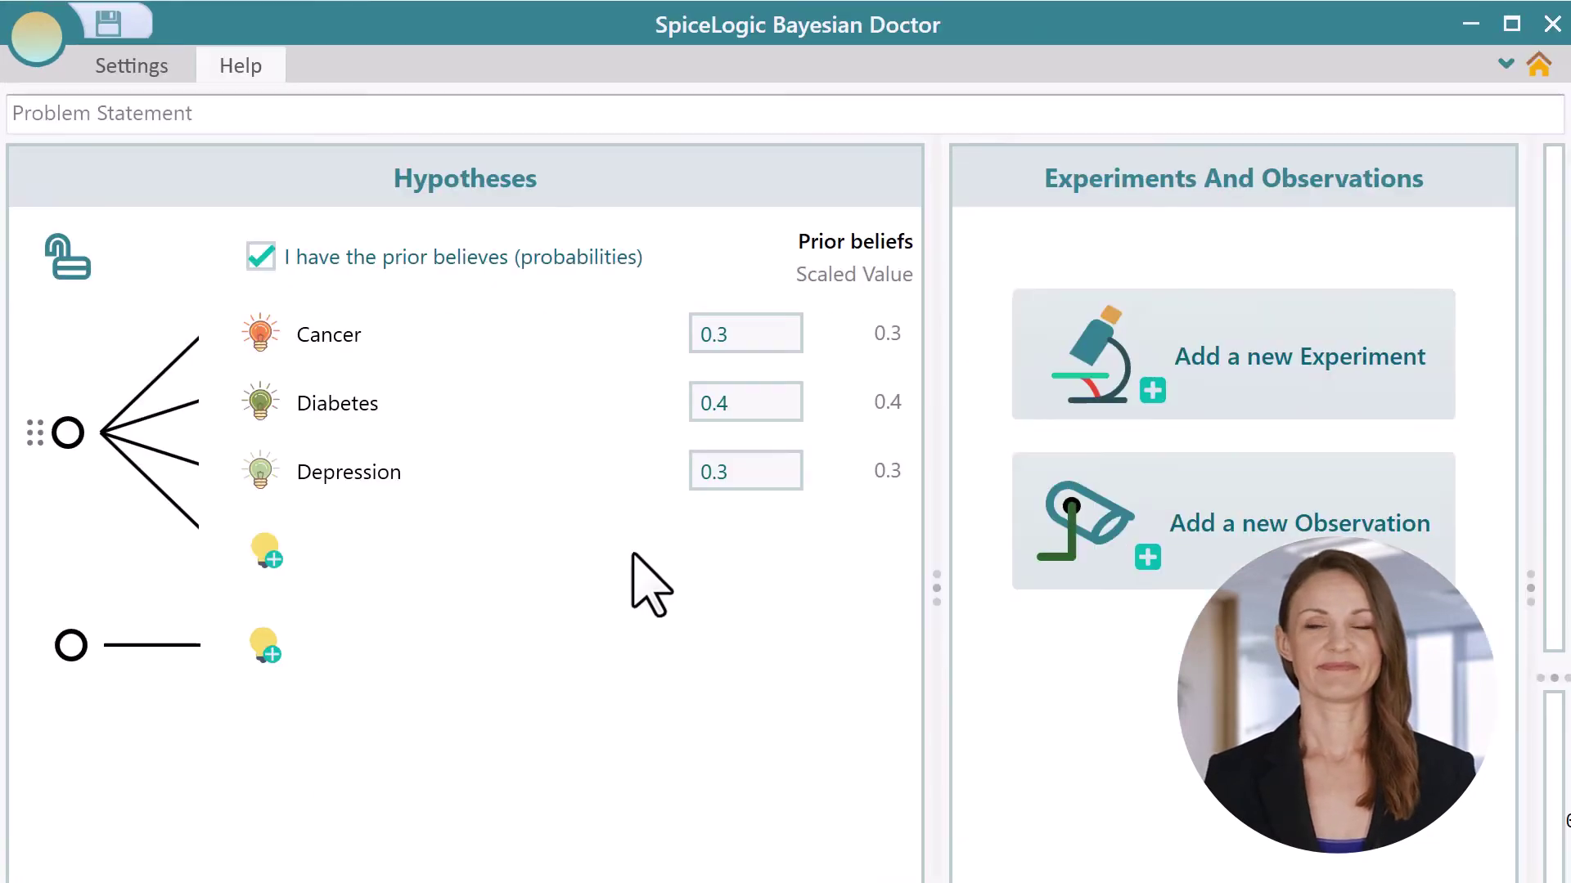
- Lock the hypotheses with priors Cancer 0.3, Diabetes 0.4 and Depression 0.3
left_click(72, 266)
left_click_drag(936, 586, 526, 599)
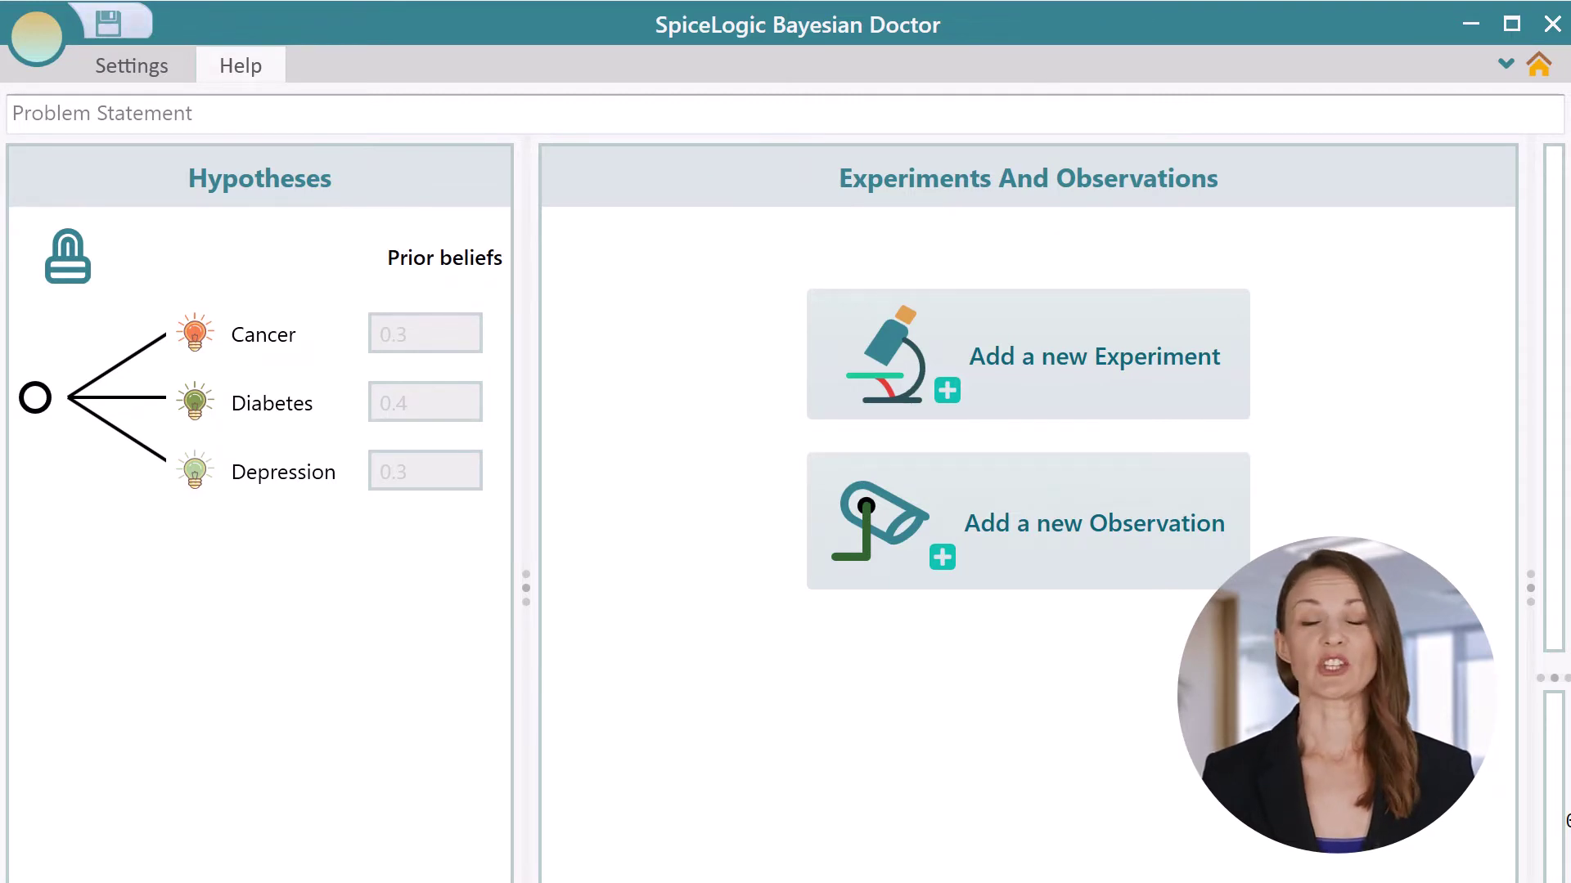
- Add a new experiment named 'Lab test for cancer'
left_click(1109, 360)
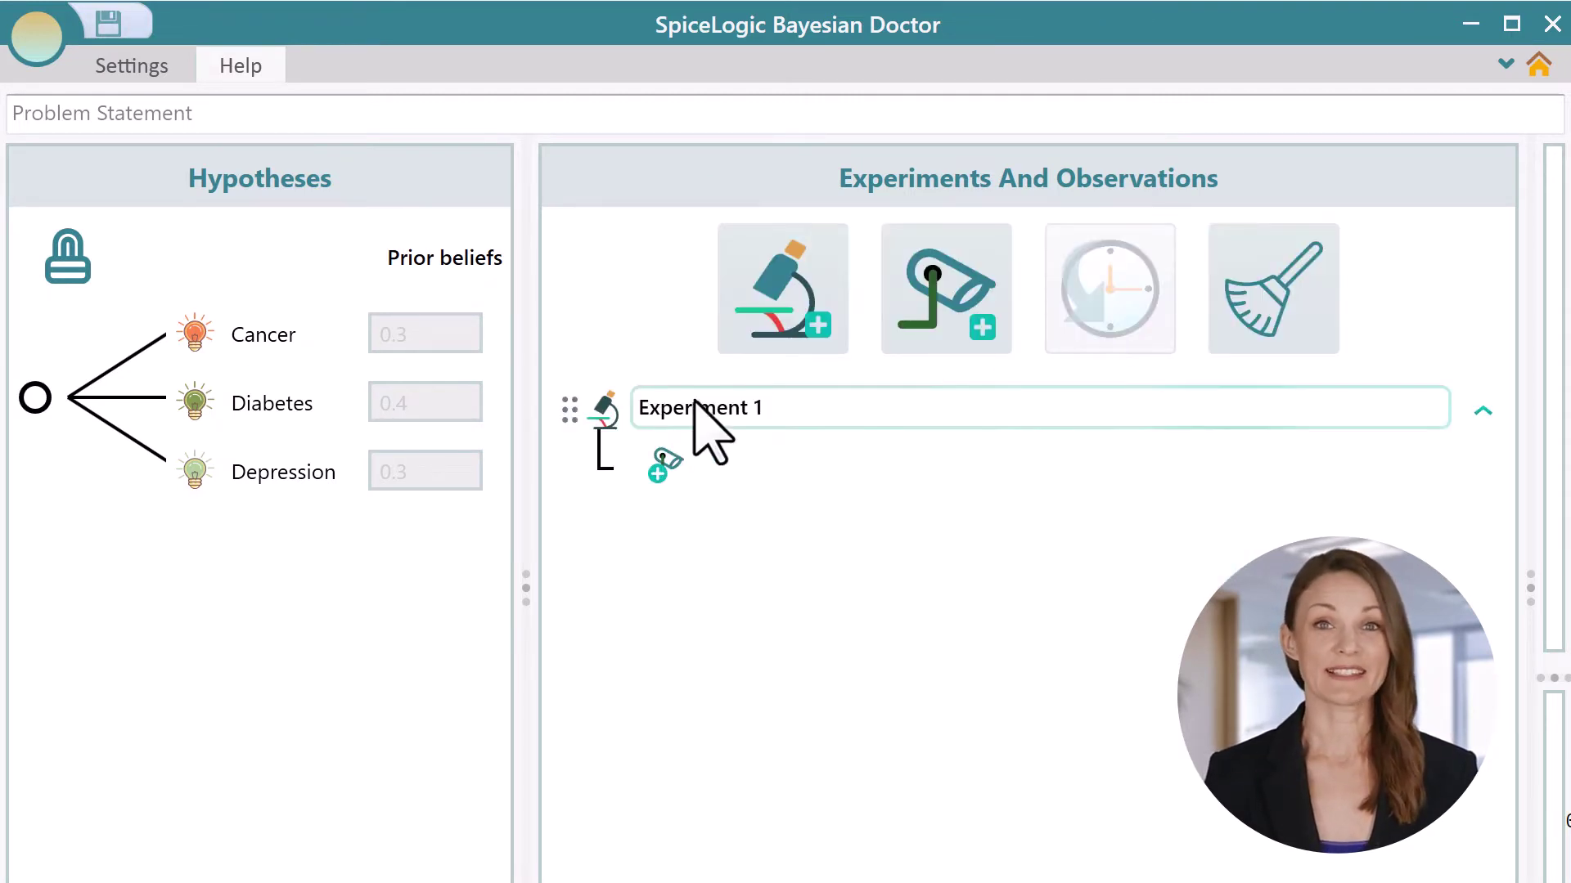
left_click_drag(807, 409, 509, 413)
type("La")
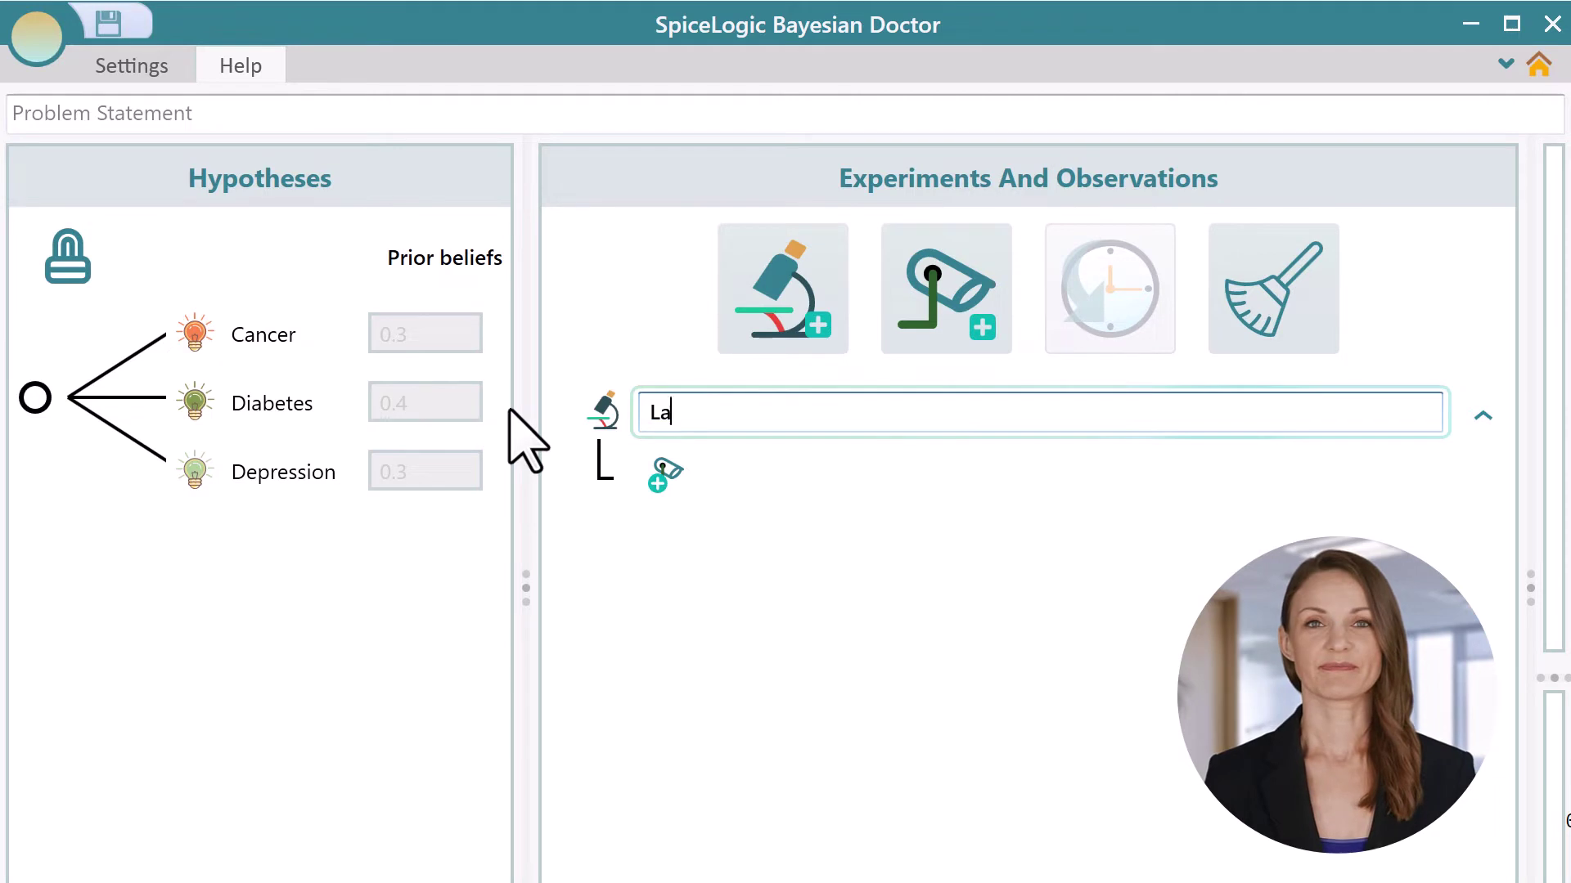
type("b test for cancer")
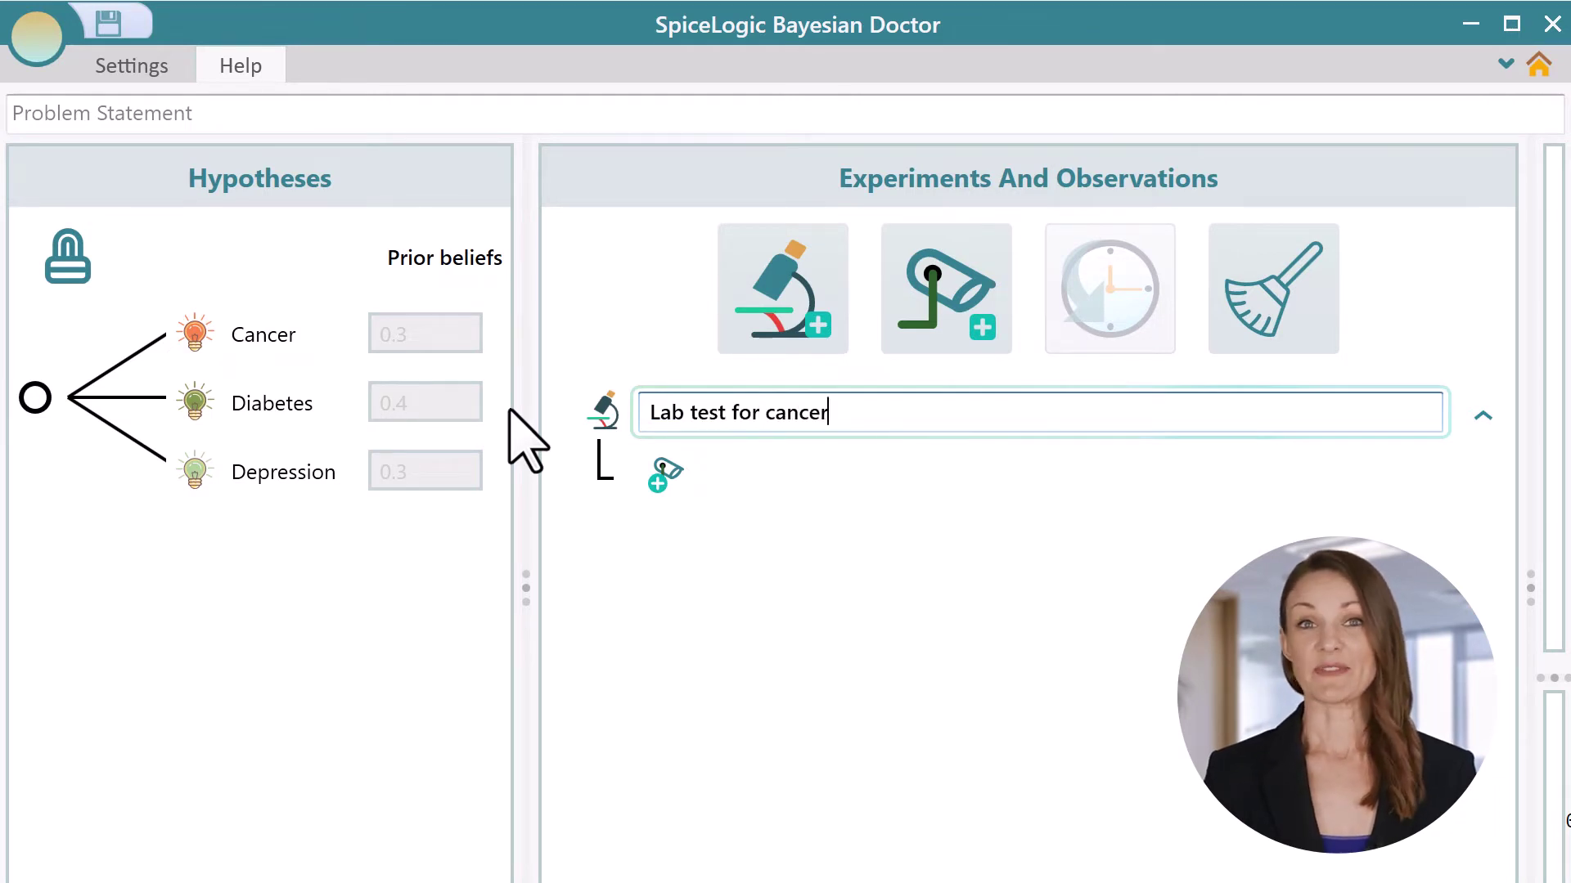
key("Return")
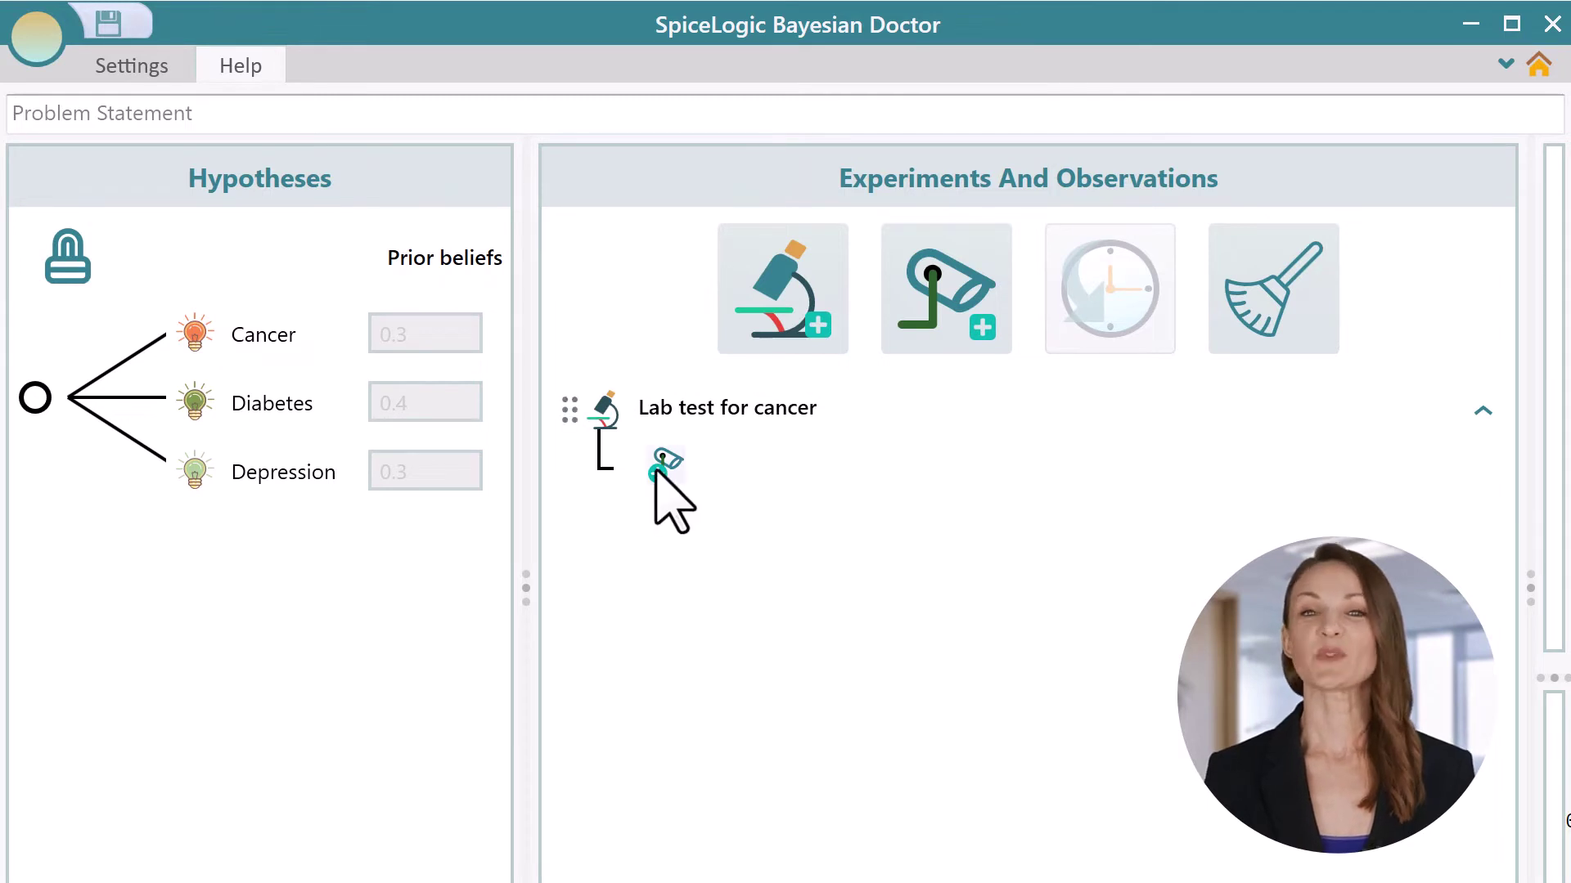
- Add the observation 'Cancer test negative' and reveal the causal discovery panels
left_click(662, 466)
left_click(785, 464)
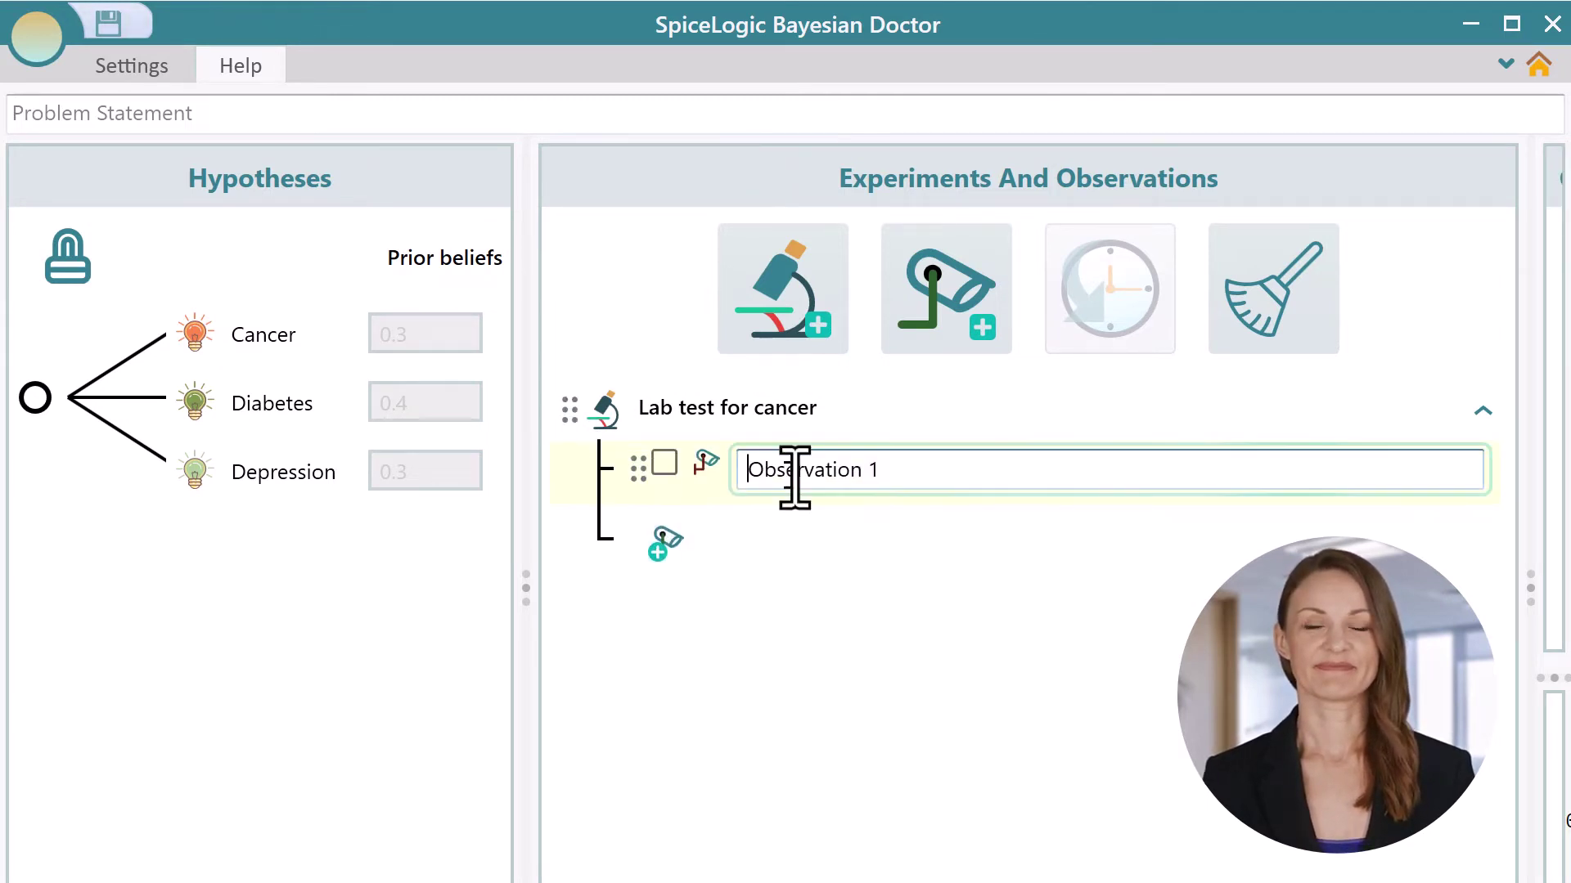
key("BackSpace")
key("BackSpace")
key("BackSpace")
key("BackSpace")
key("BackSpace")
key("BackSpace")
key("BackSpace")
key("BackSpace")
key("BackSpace")
key("BackSpace")
key("BackSpace")
key("BackSpace")
key("BackSpace")
type("Cancer test negative")
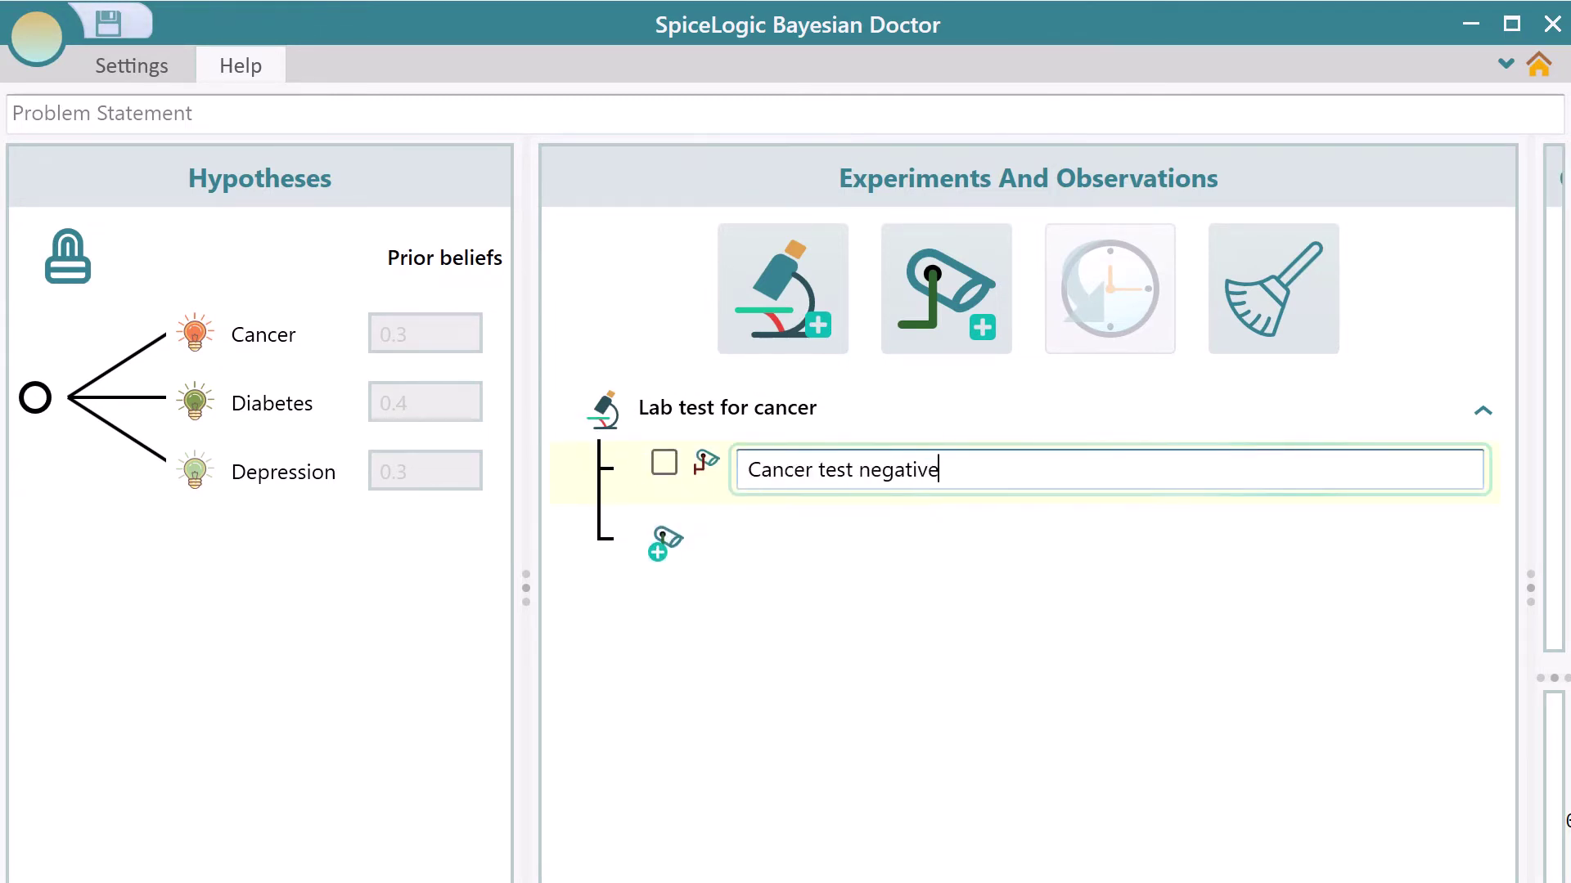
key("Return")
left_click_drag(525, 582, 27, 583)
left_click_drag(1528, 592, 555, 647)
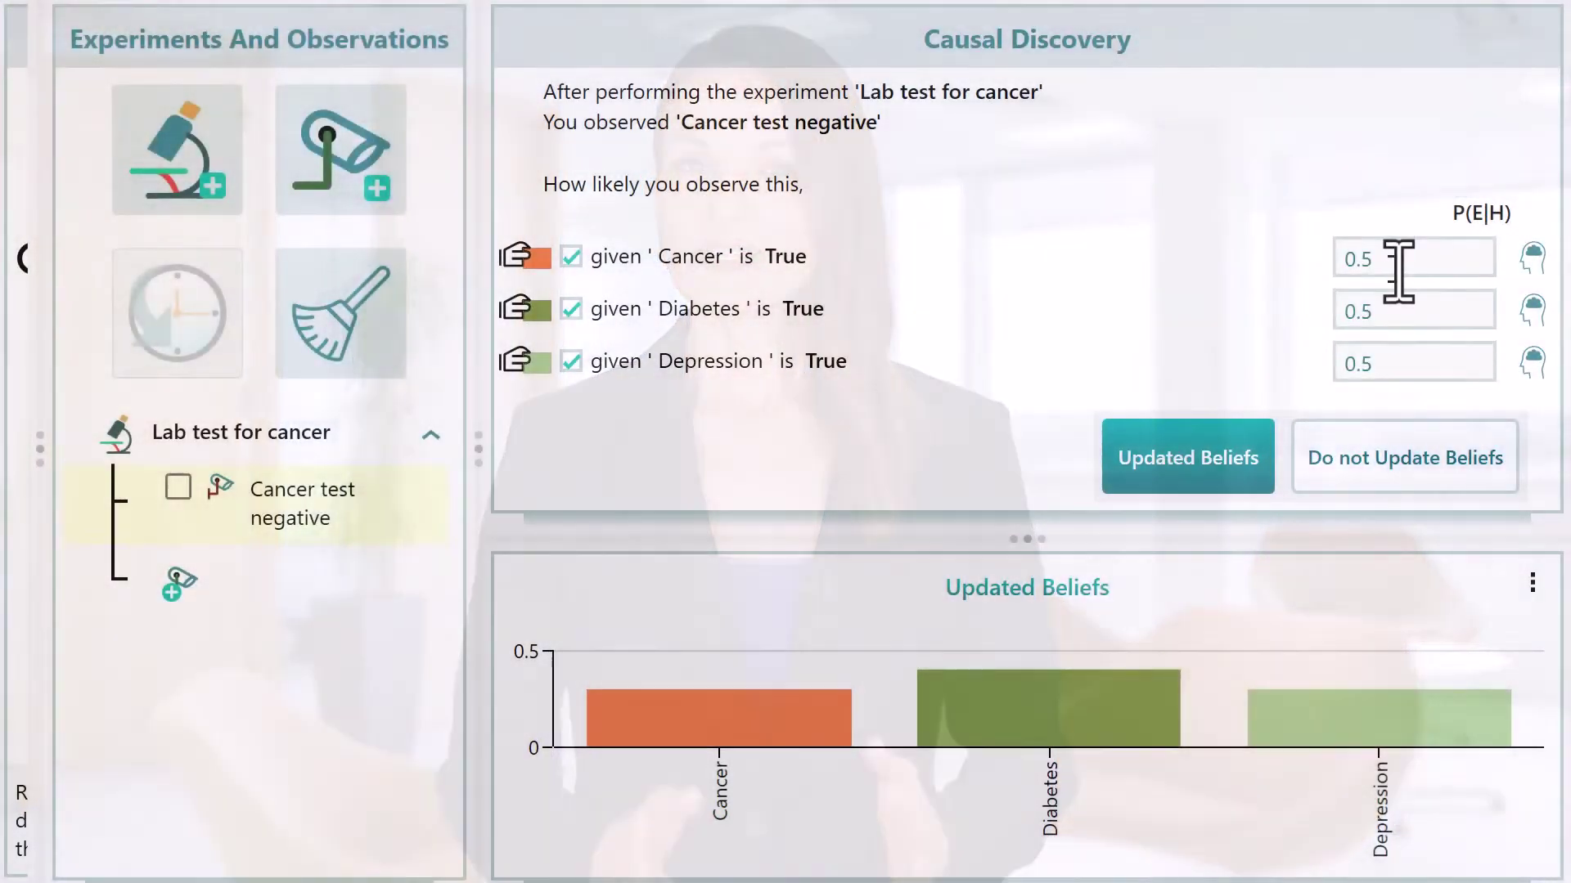
- Give the negative test likelihood 0.05 under Cancer, unticking Diabetes and Depression
left_click(1403, 260)
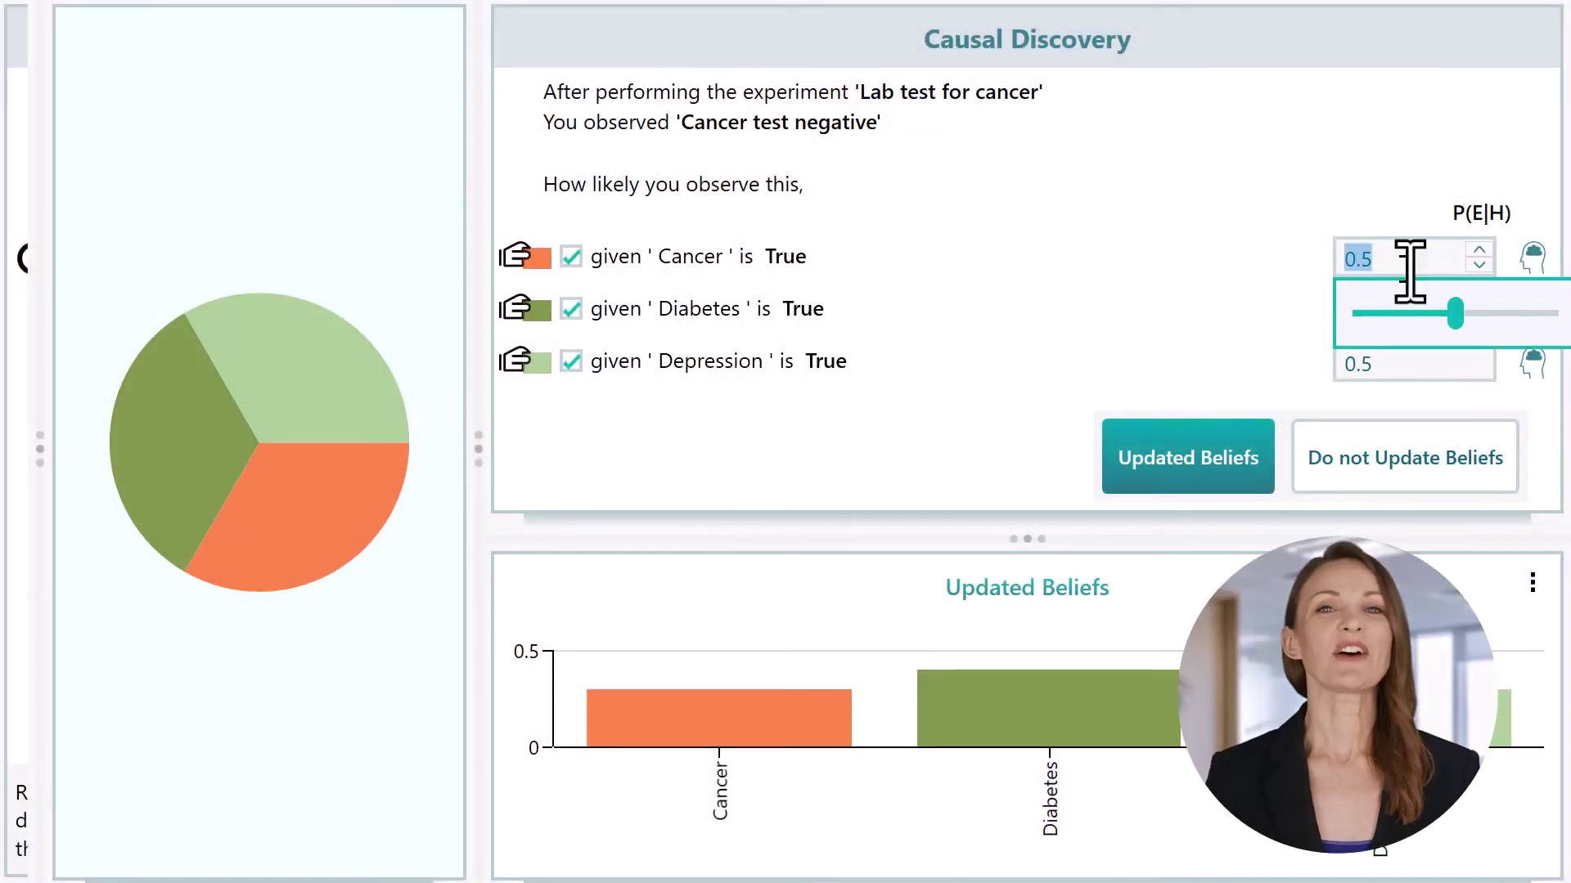
type("0.05")
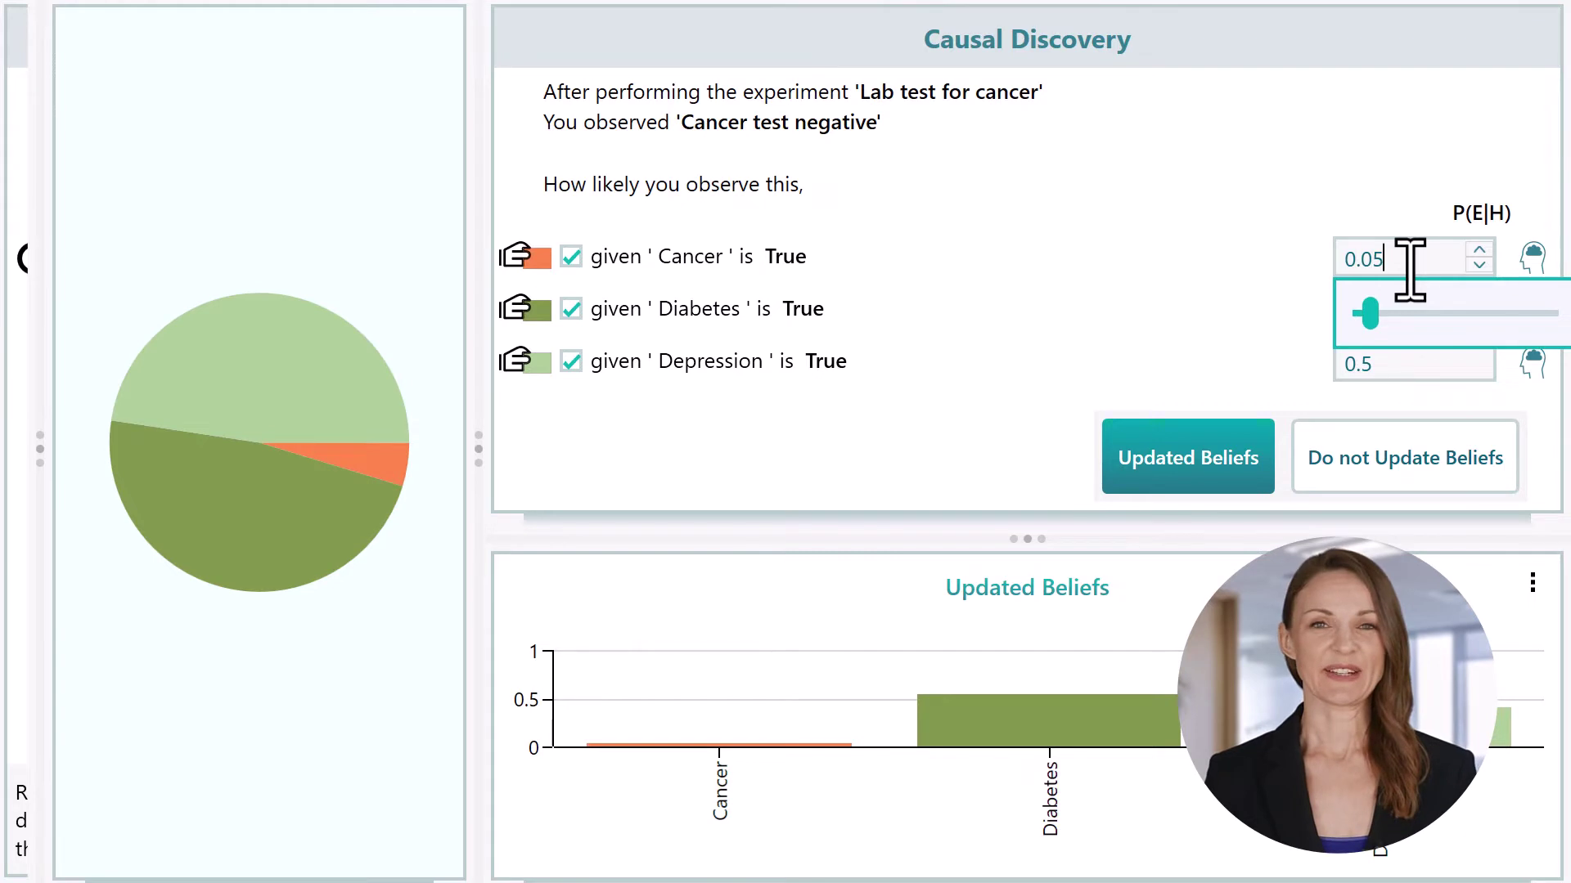
left_click(1062, 327)
left_click(571, 310)
left_click(571, 361)
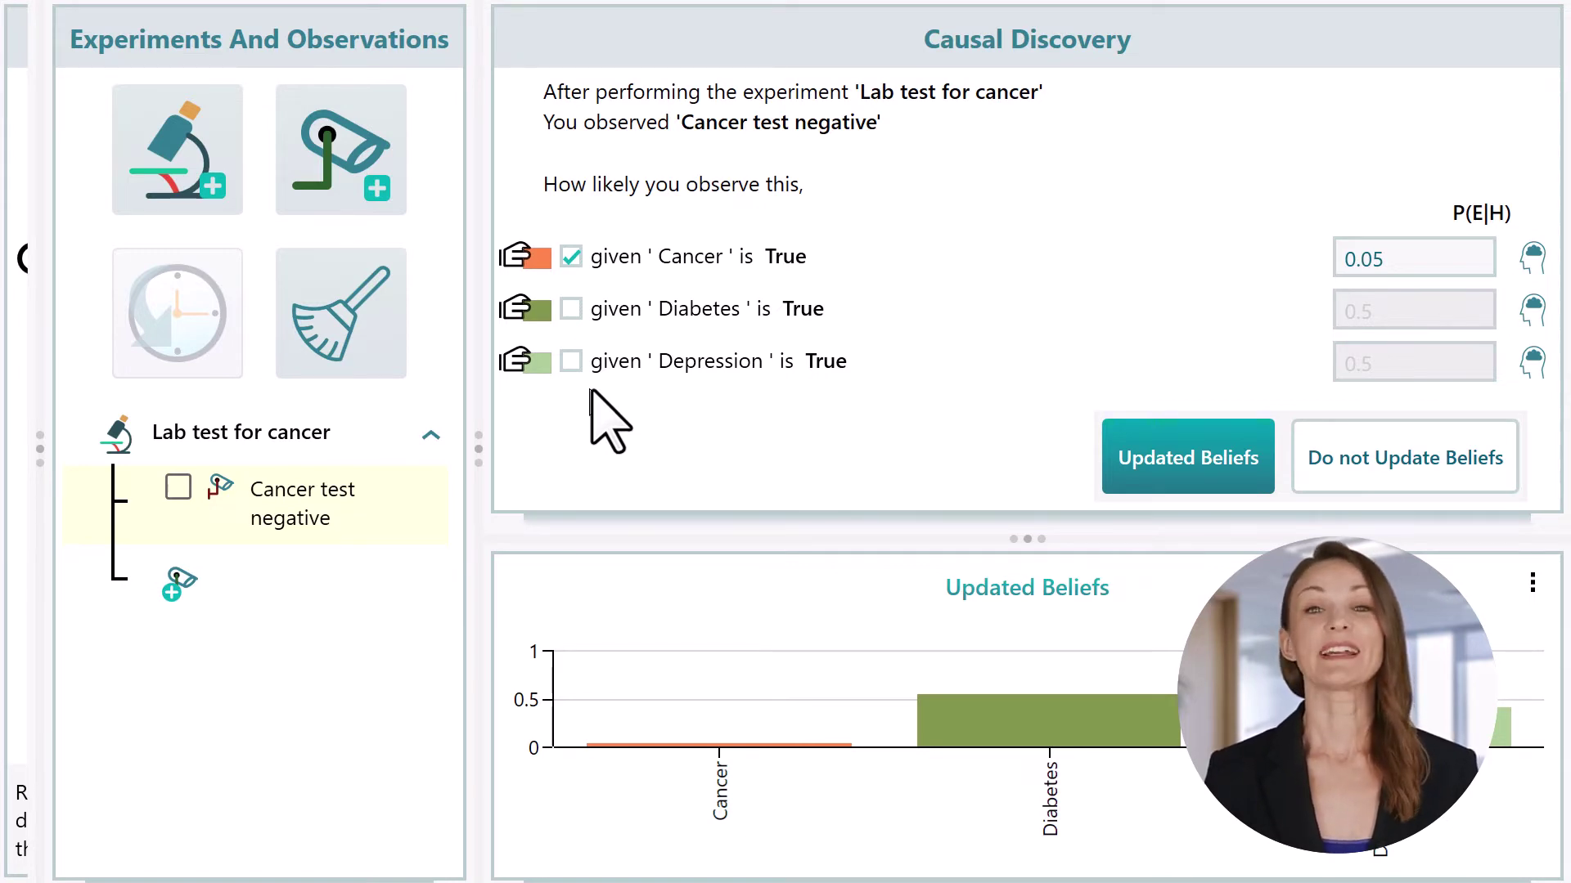
- Update beliefs and label the chart bars: Cancer 0.04, Diabetes 0.55, Depression 0.41
left_click(1169, 468)
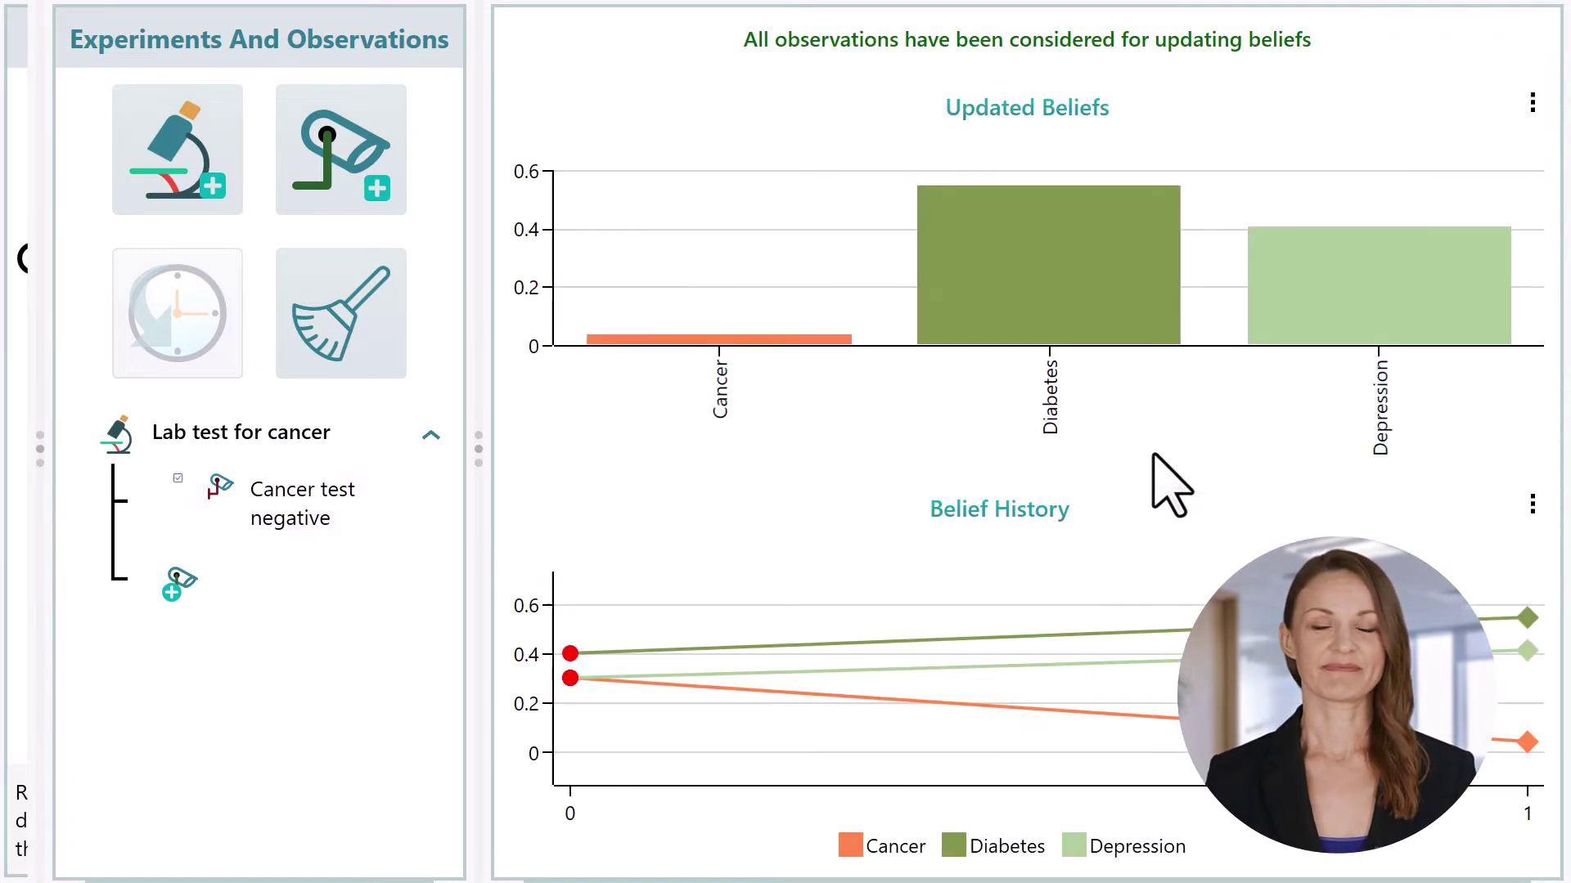
right_click(825, 133)
left_click(855, 157)
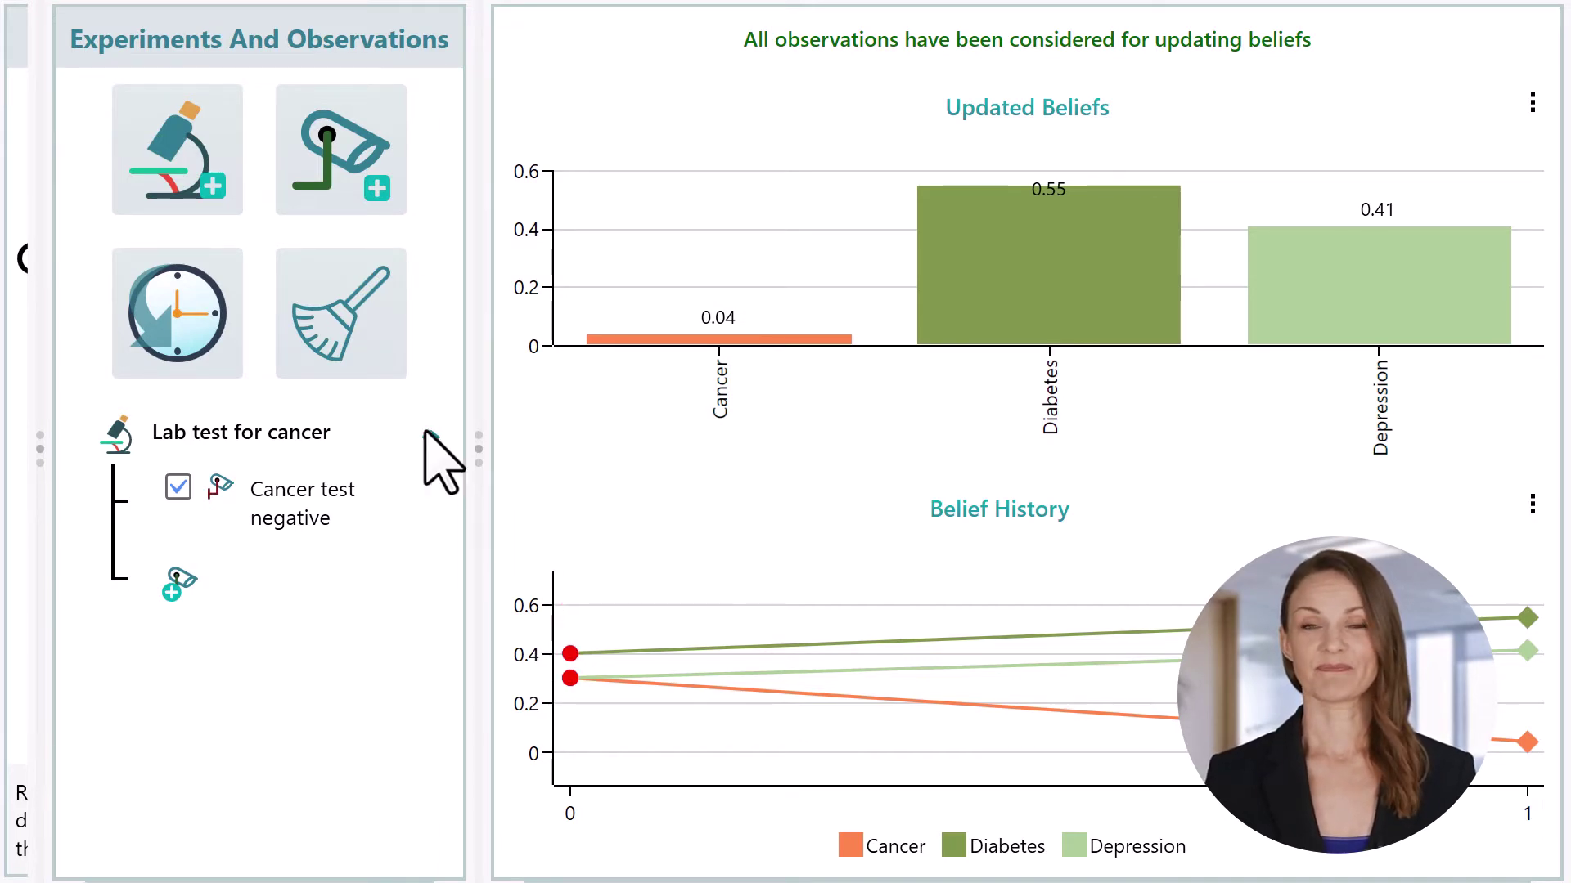
left_click_drag(478, 448, 1242, 448)
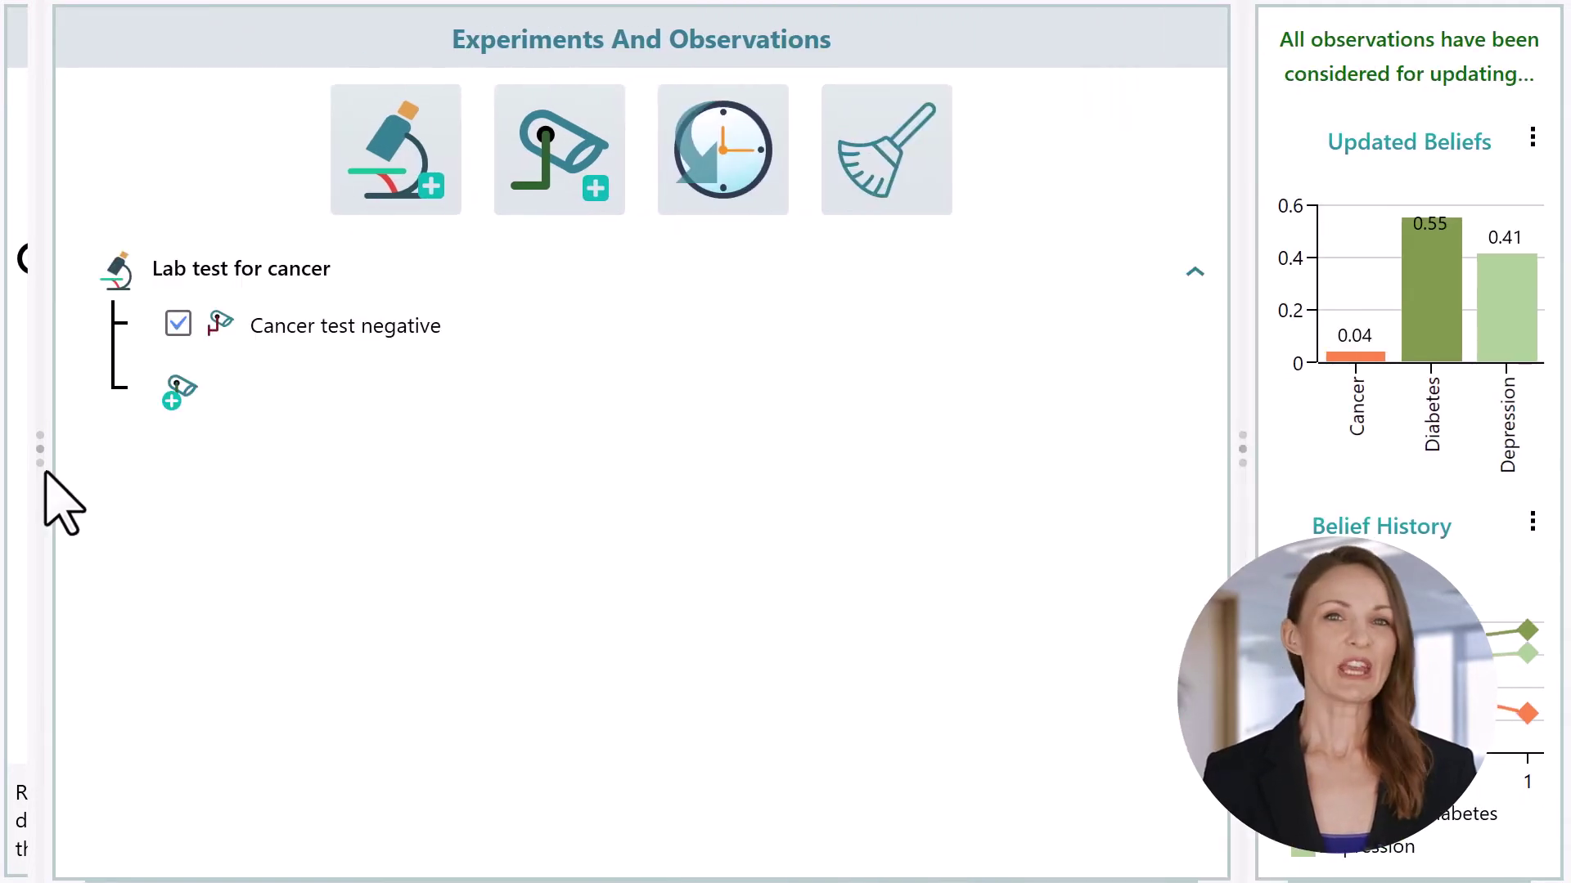
left_click_drag(38, 452, 746, 432)
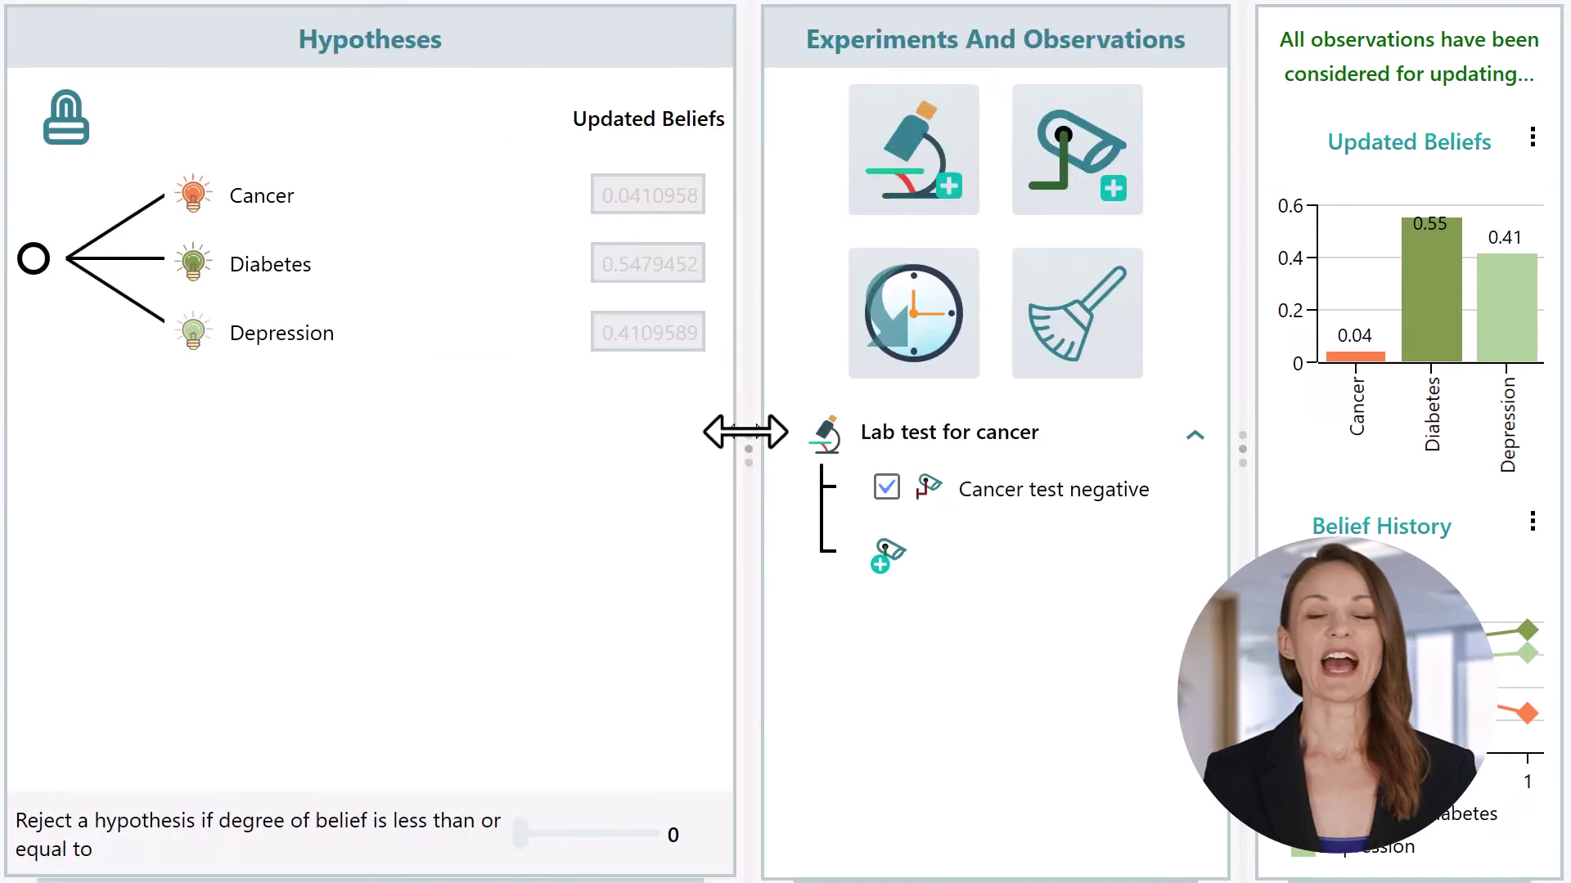
- Set the rejection threshold to 0.05, rescaling Diabetes to 0.571 and Depression to 0.429
left_click(76, 121)
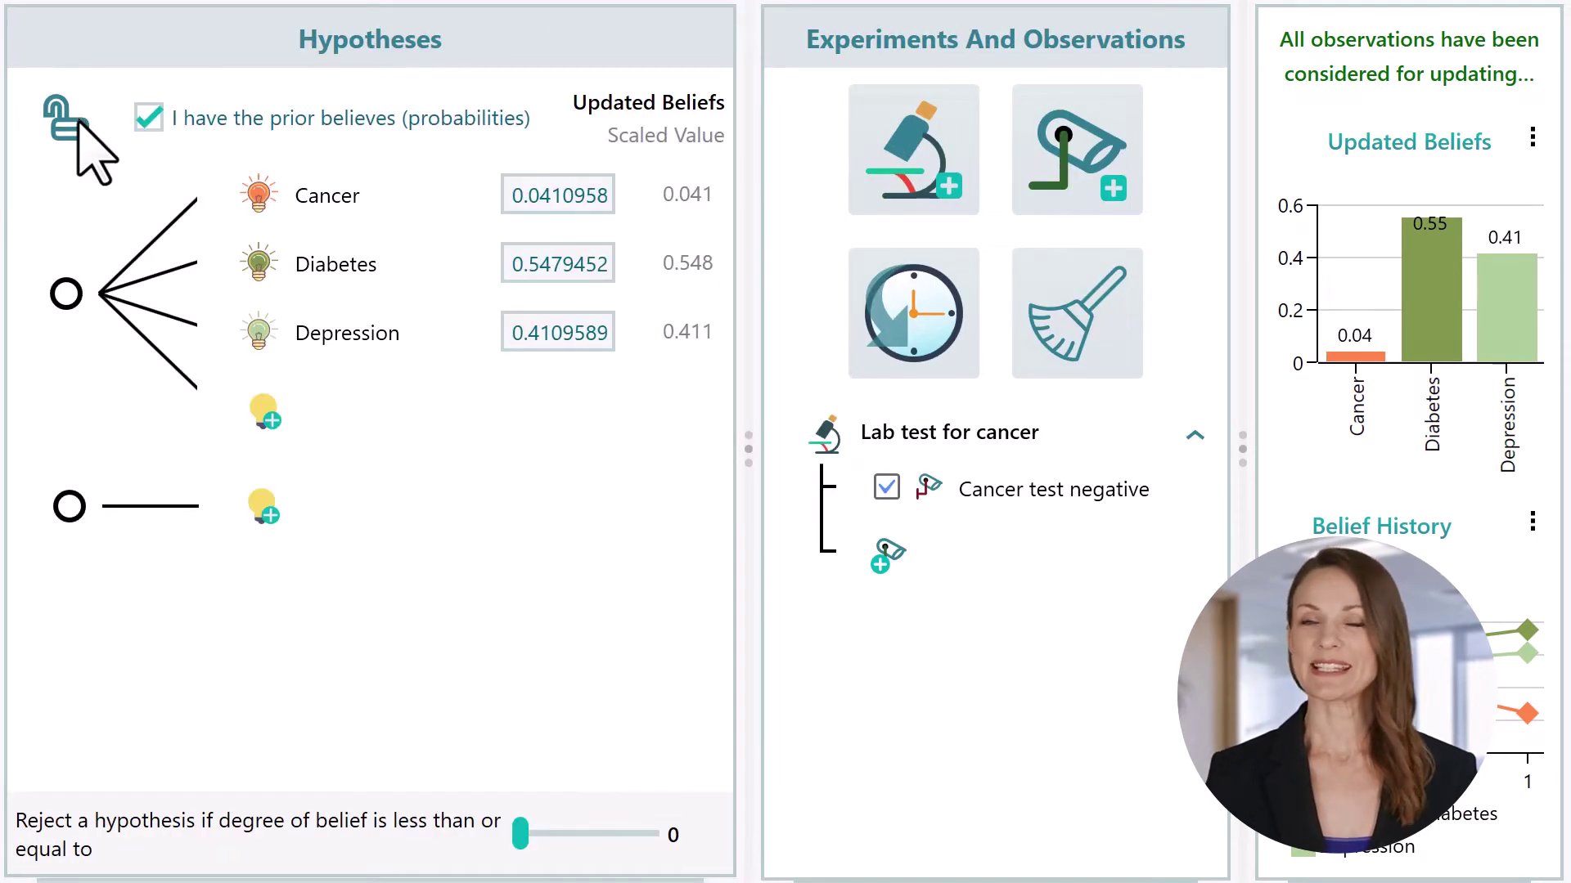
left_click_drag(518, 834, 527, 835)
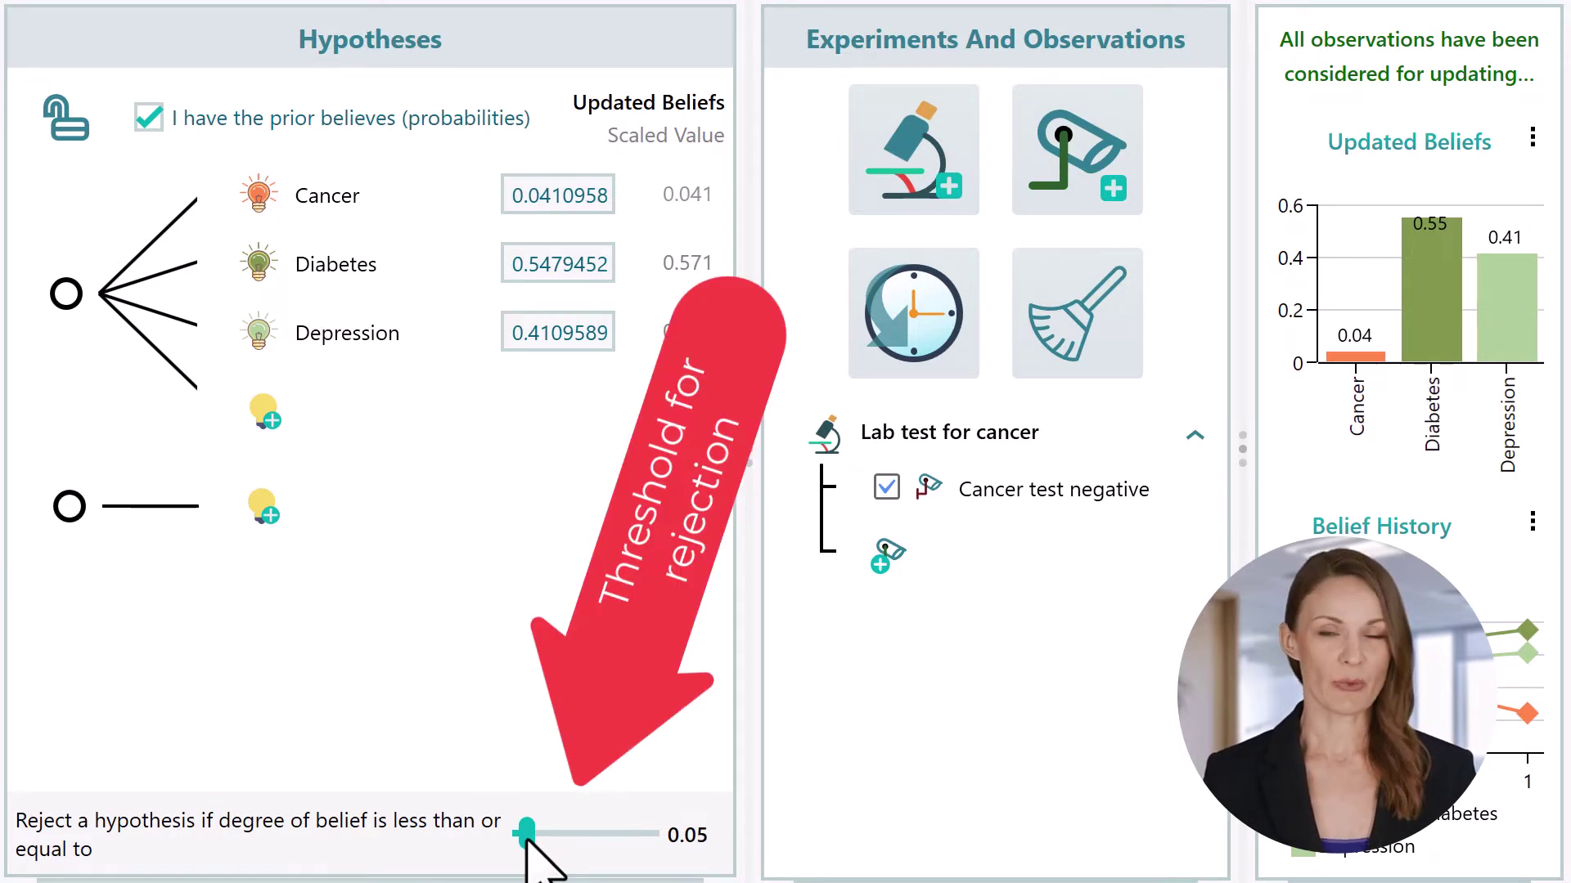
left_click(66, 124)
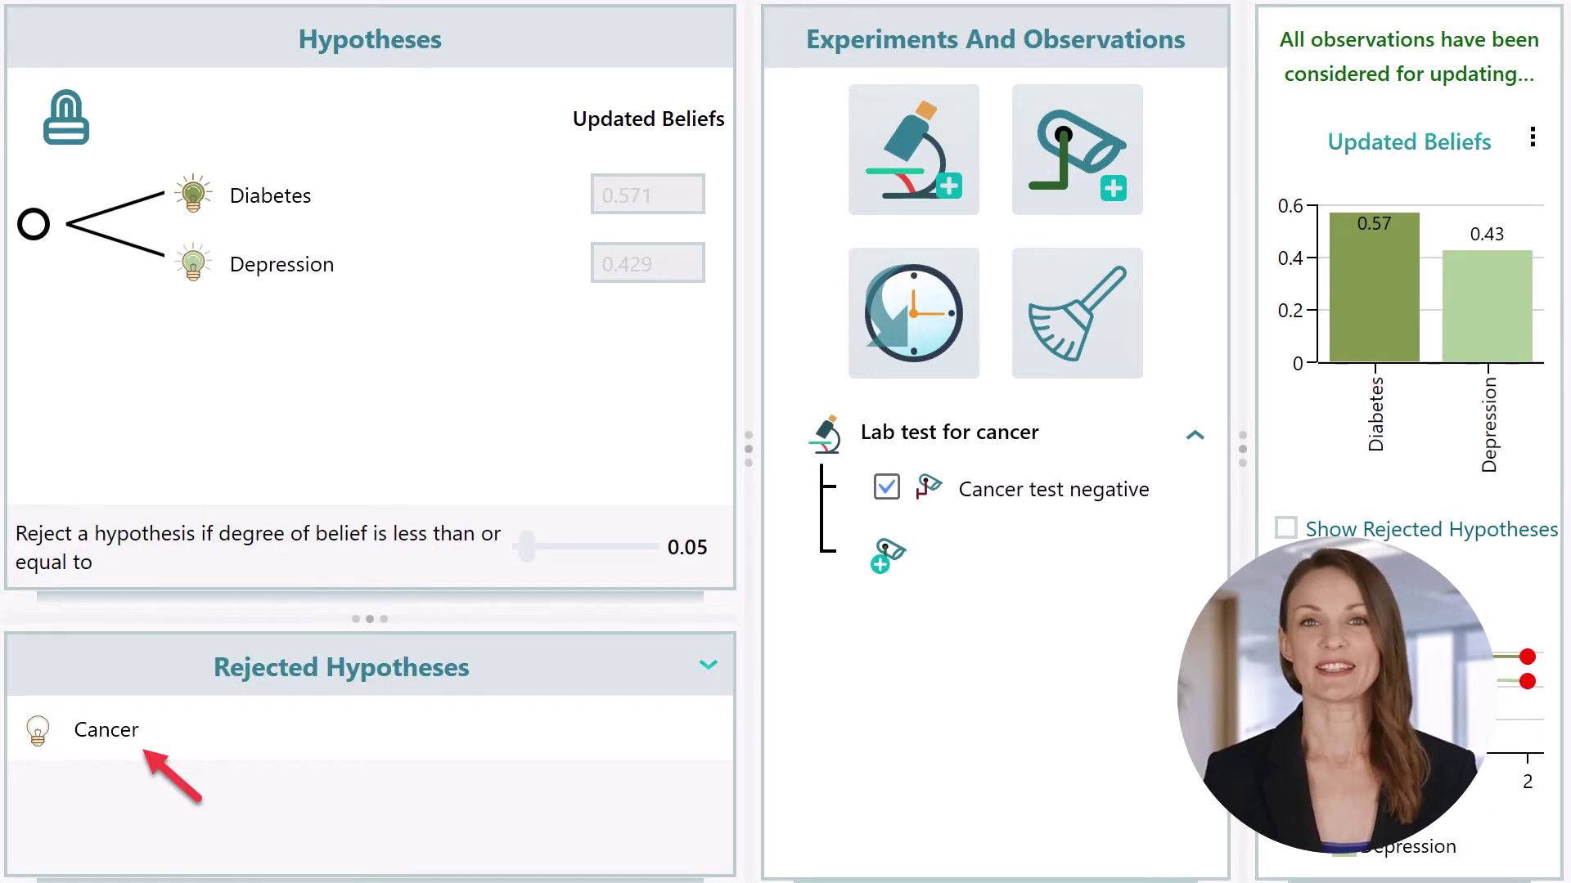
- Widen the experiments list and belief charts, and show rejected Cancer in the belief history
left_click_drag(747, 441, 37, 478)
left_click_drag(1243, 447, 598, 491)
left_click(1295, 517)
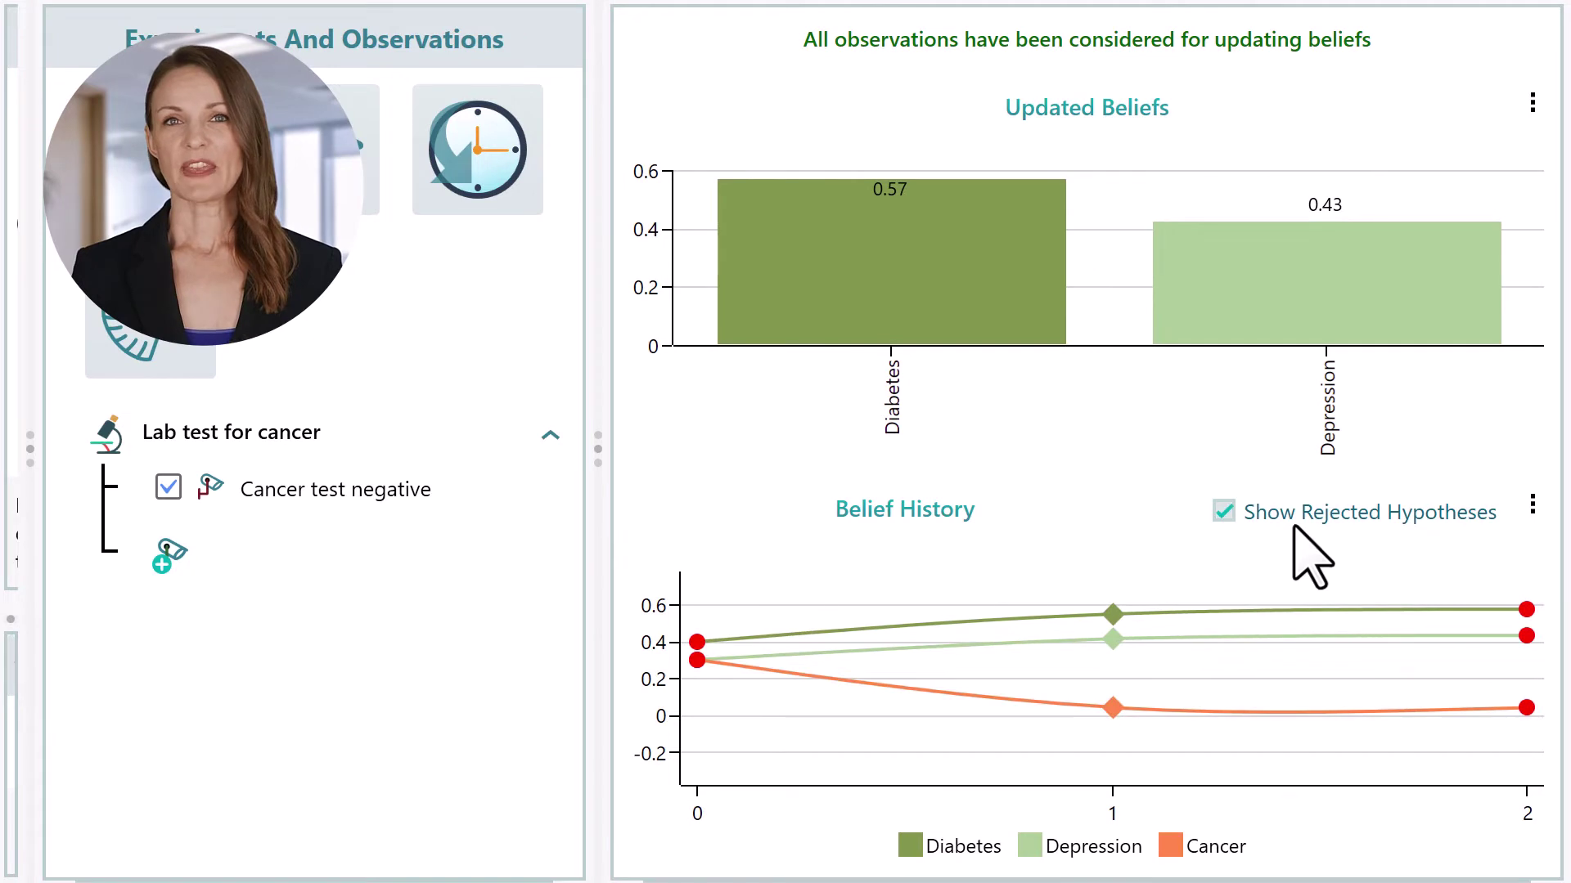
mouse_move(1114, 615)
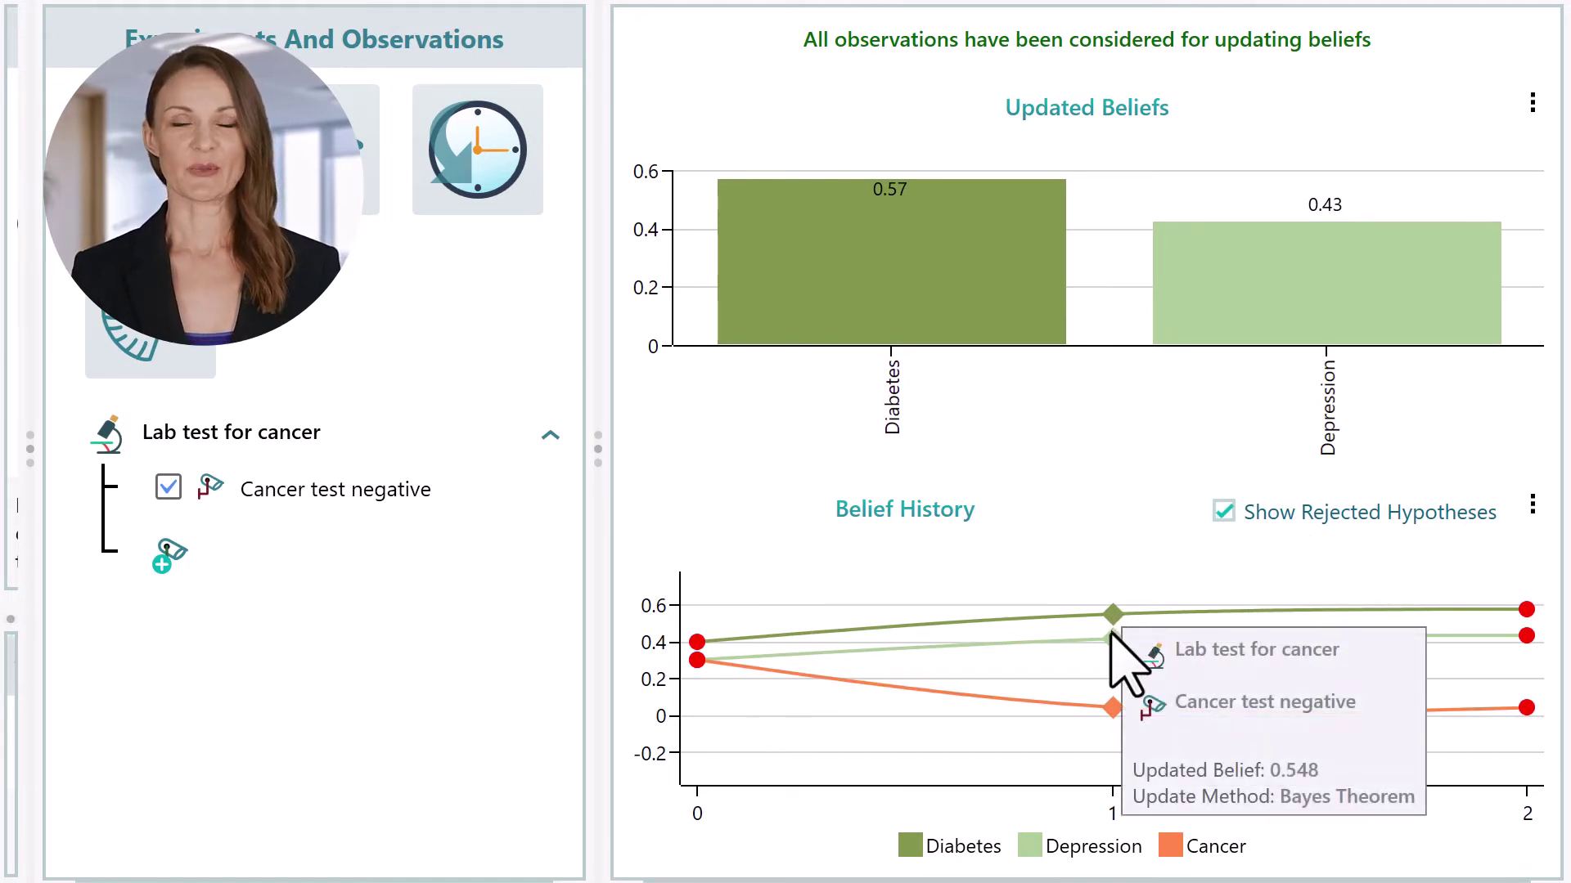
mouse_move(1112, 643)
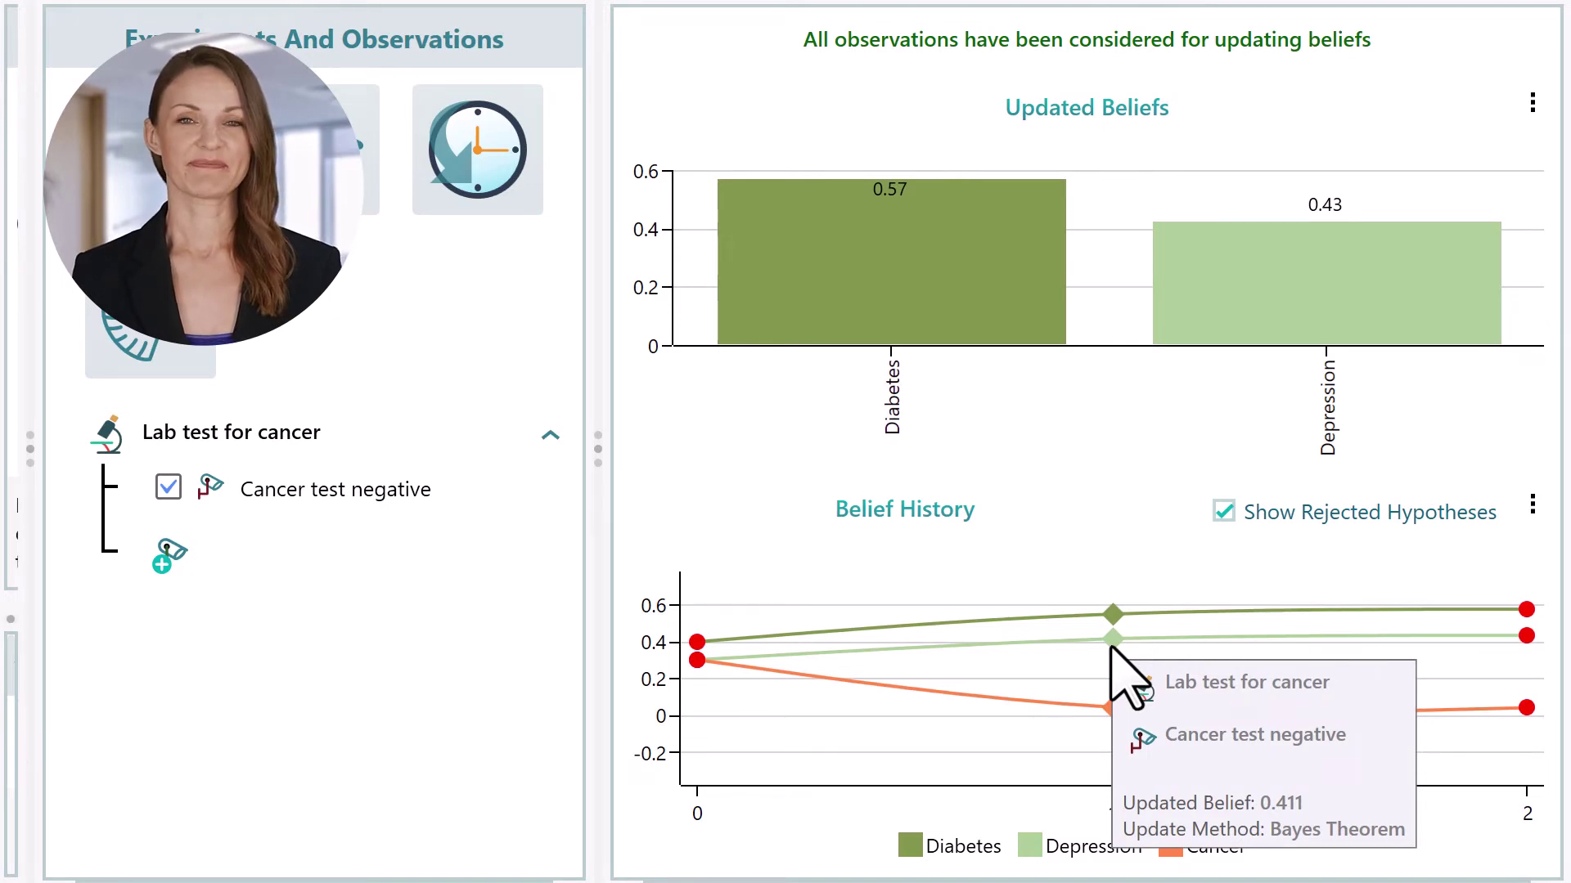
left_click(1224, 511)
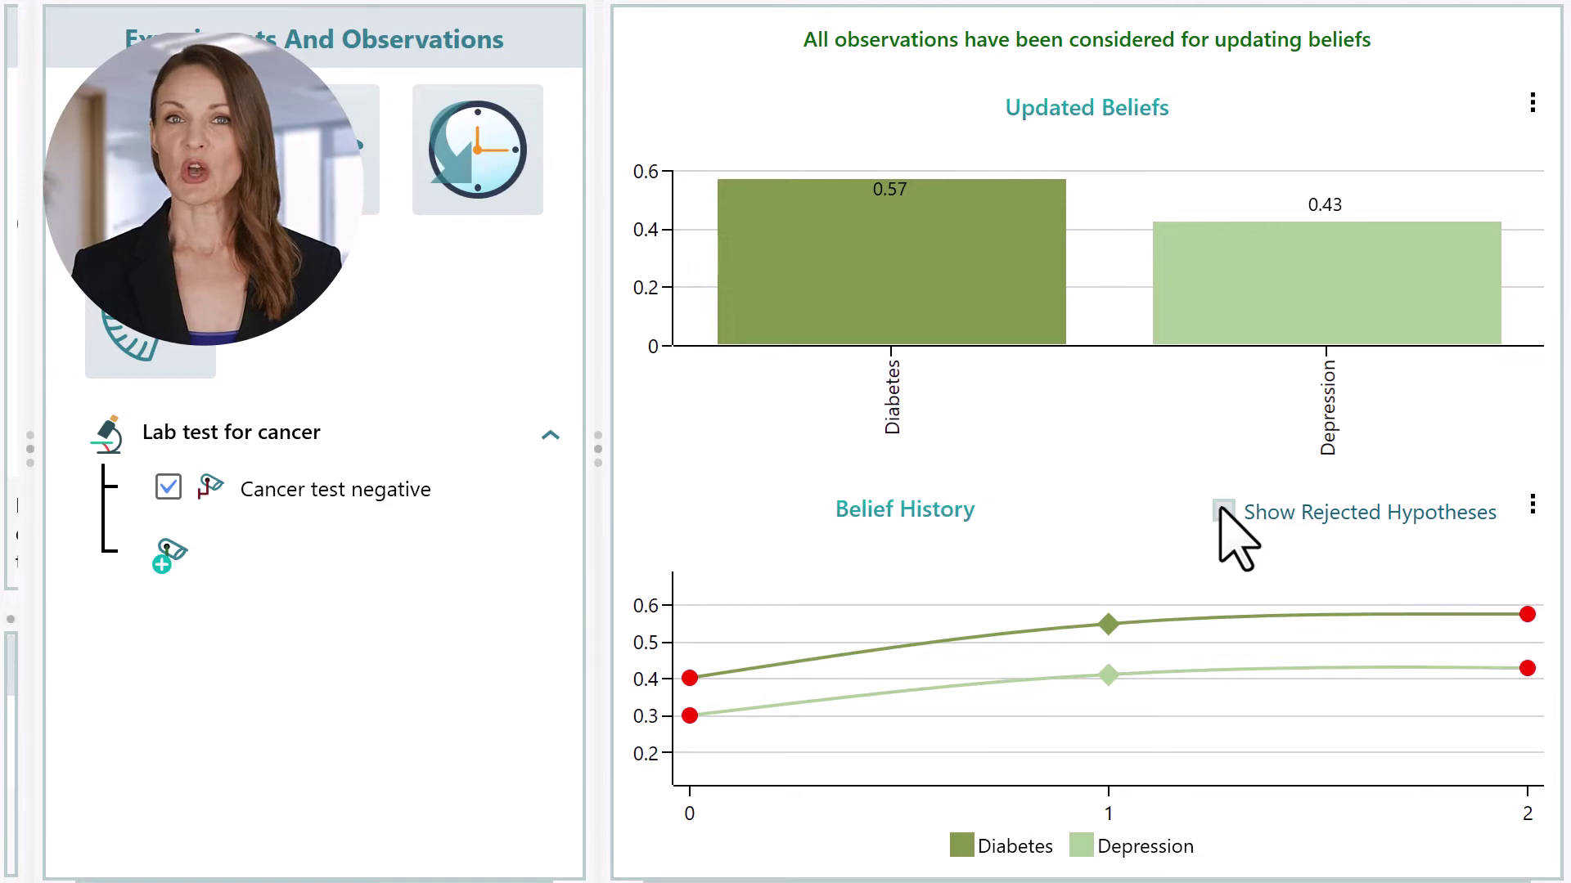
left_click(1223, 510)
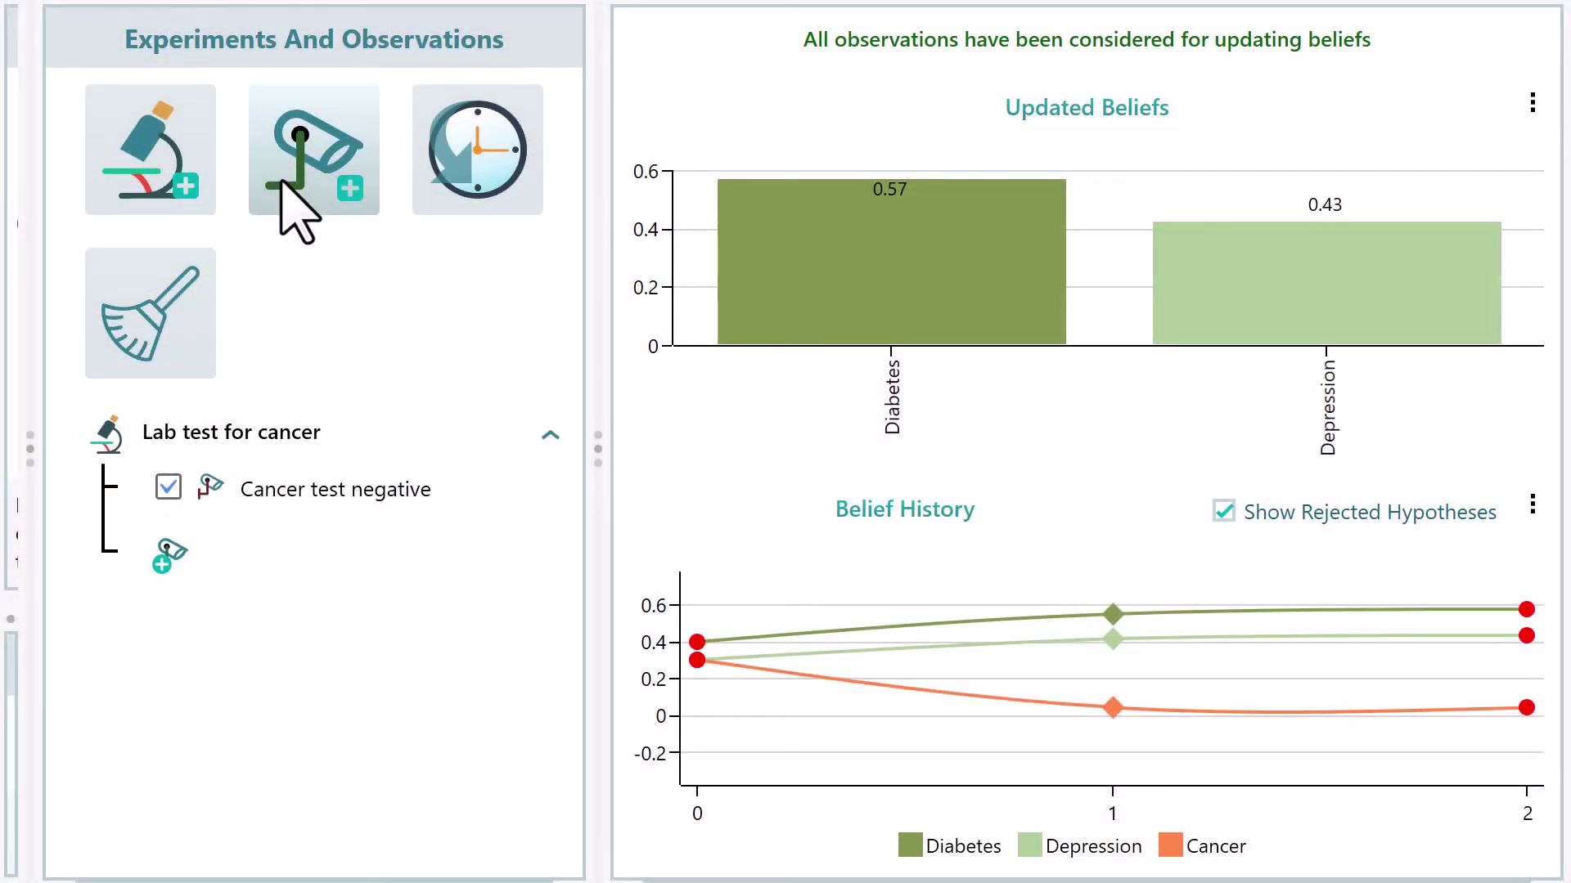
- Add a new observation named 'Urinates a lot'
left_click(307, 176)
left_click(246, 631)
left_click_drag(325, 619, 9, 665)
type("Urinates a lot")
key("Return")
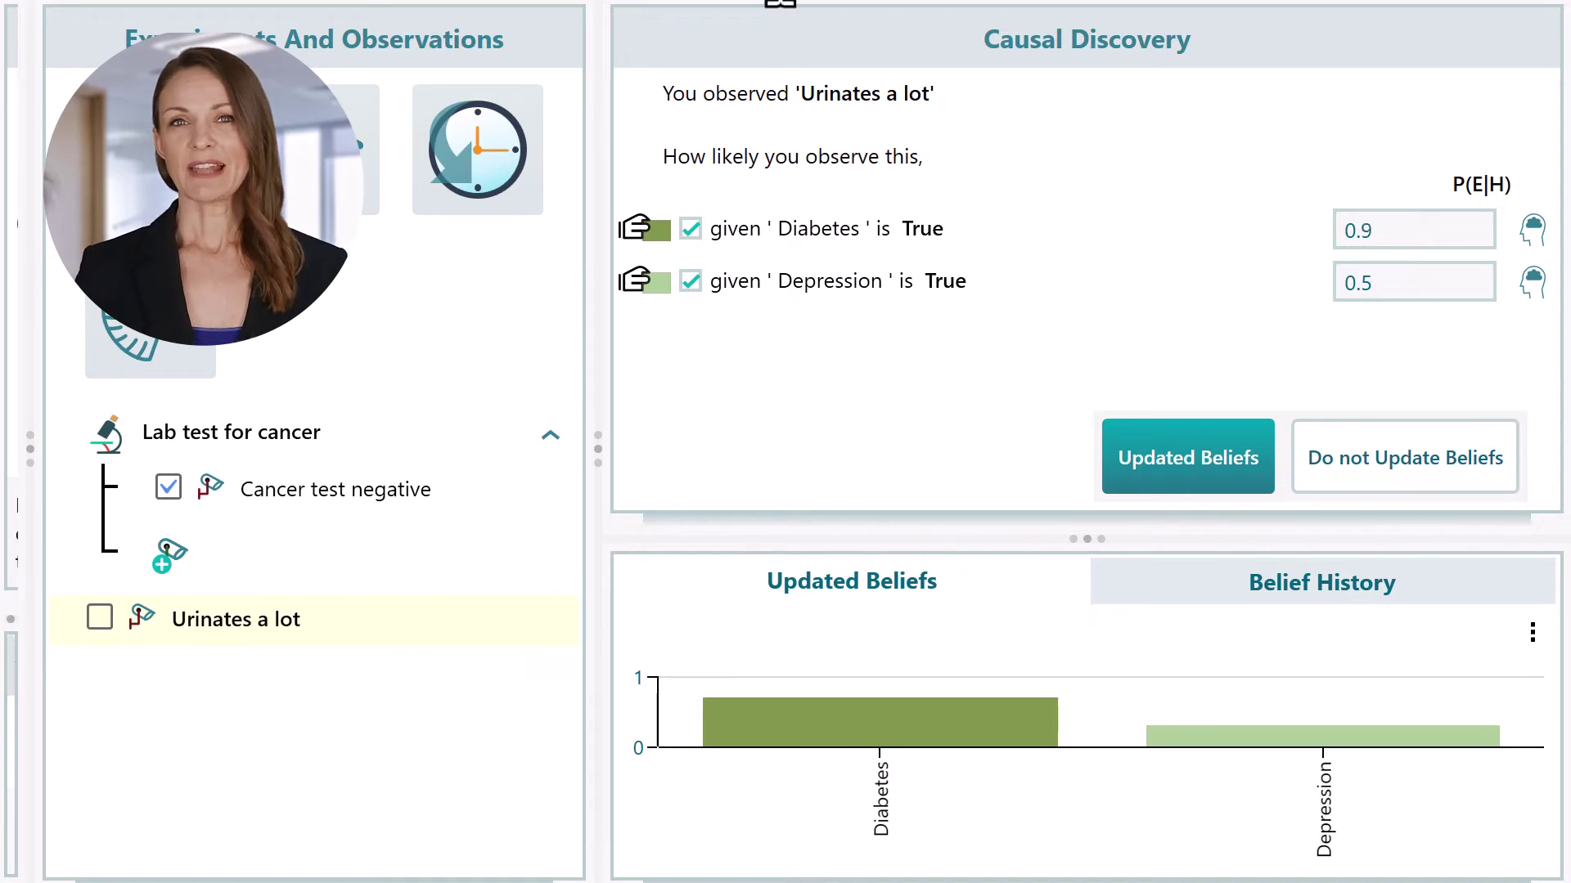
- Set the 'Urinates a lot' likelihood given Diabetes to 0.9
left_click(1397, 232)
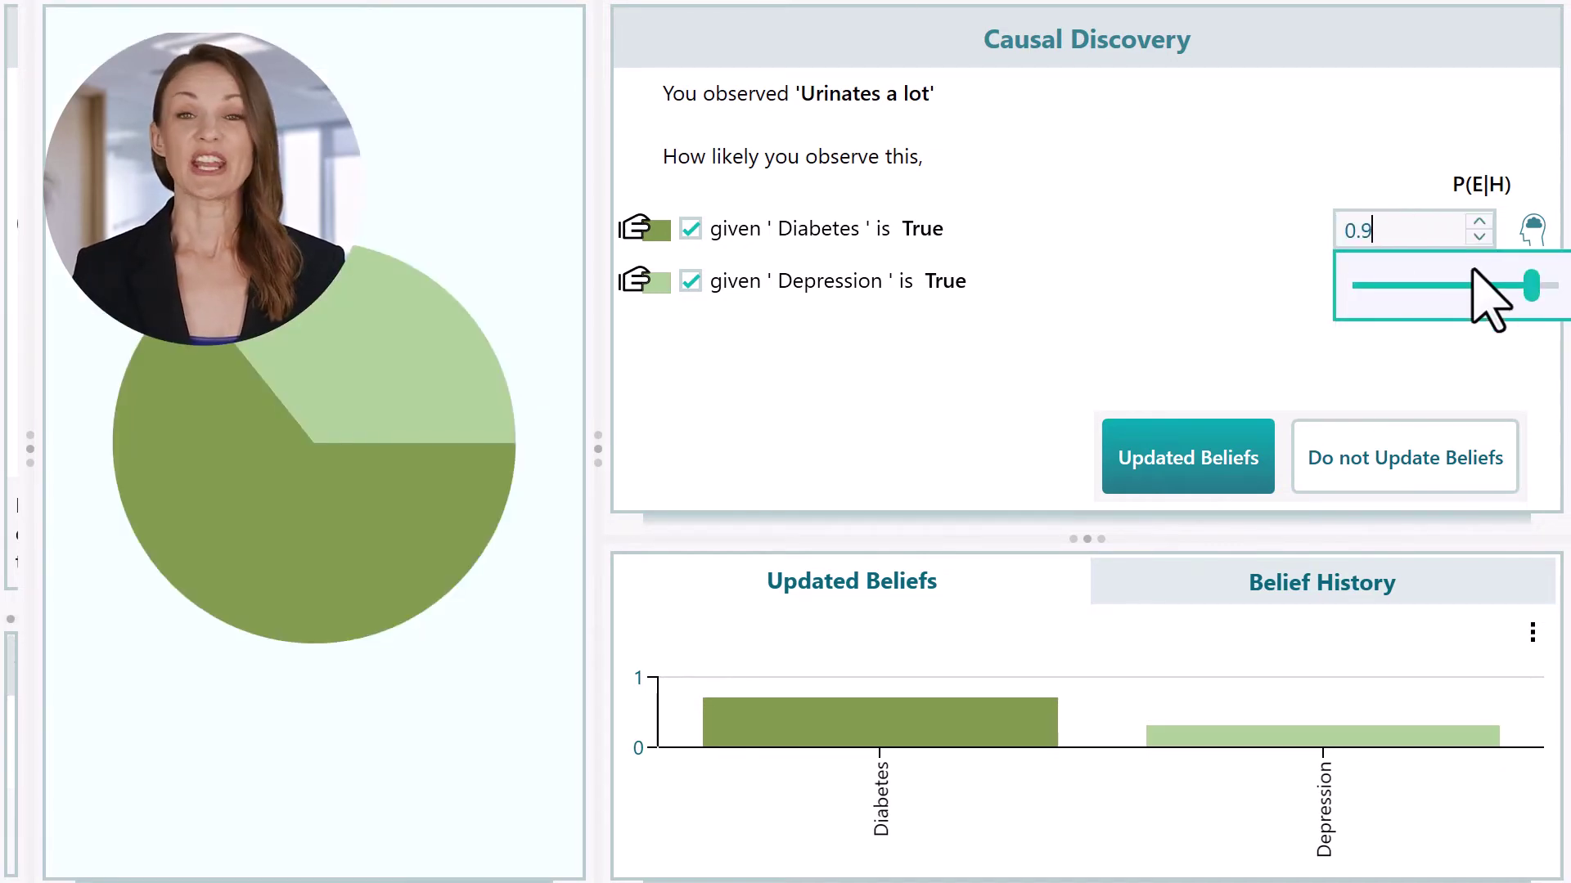
mouse_move(1529, 278)
left_mouse_down()
mouse_move(1486, 284)
mouse_move(1538, 287)
left_mouse_up()
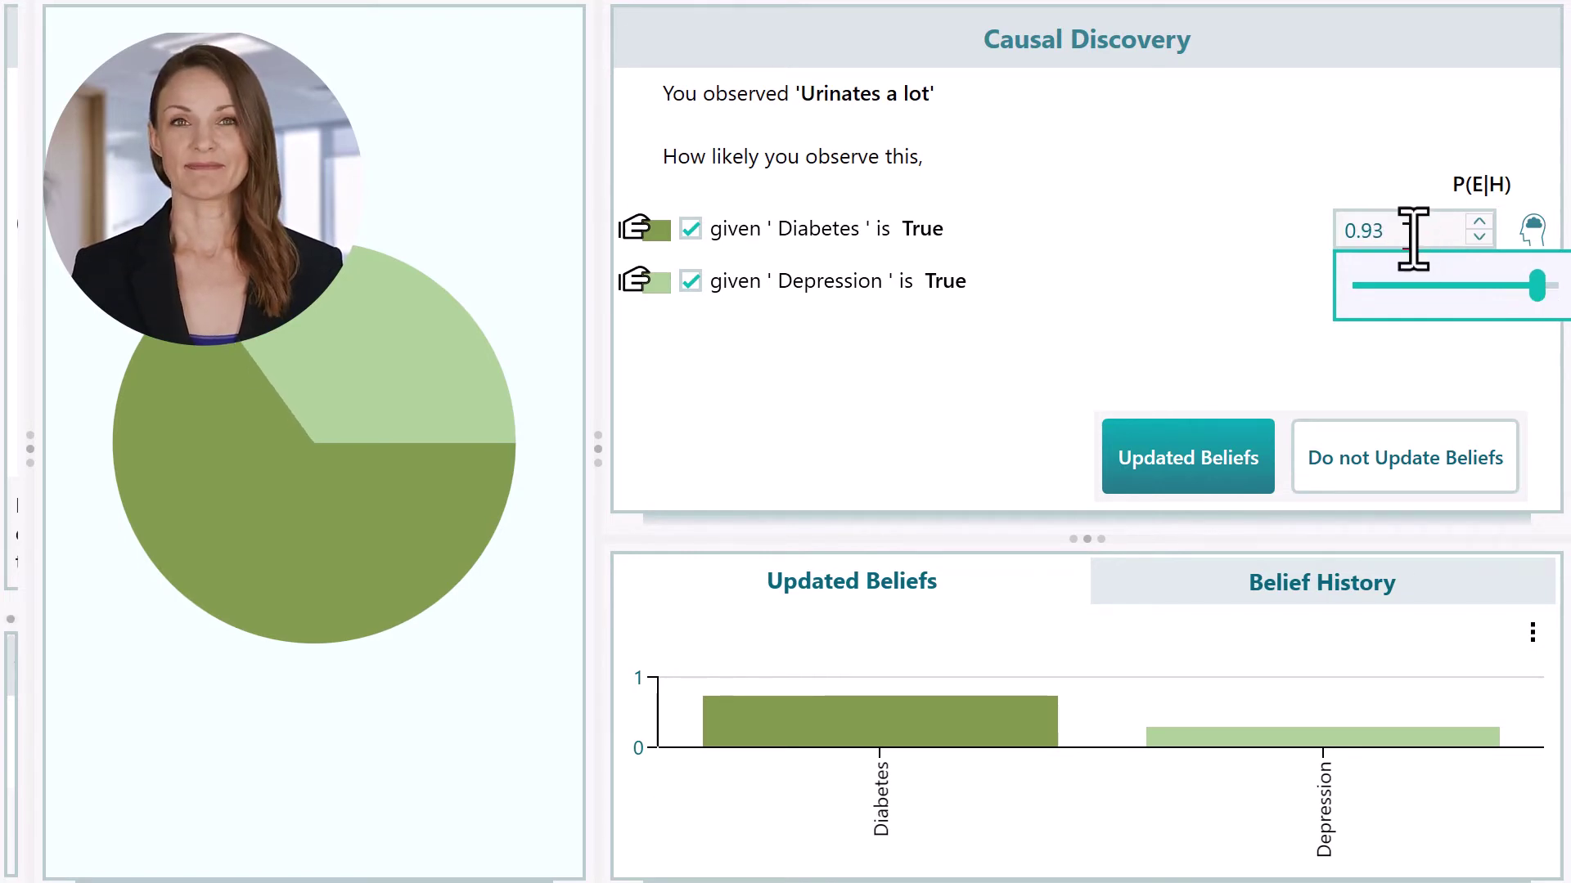
left_click_drag(1409, 233, 1327, 240)
type("0.9")
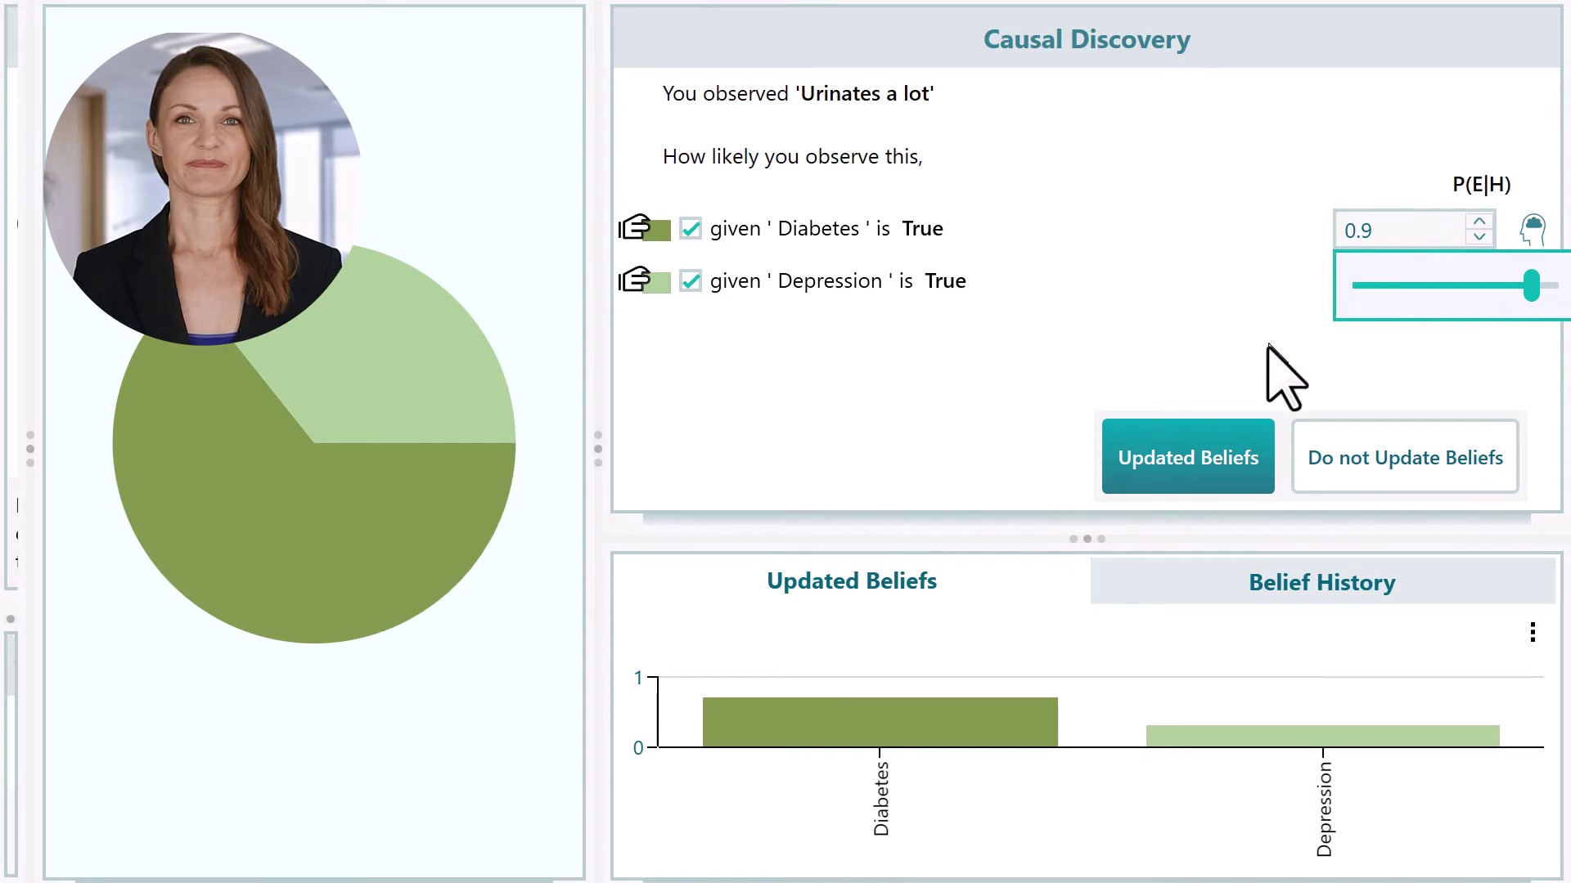
key("Return")
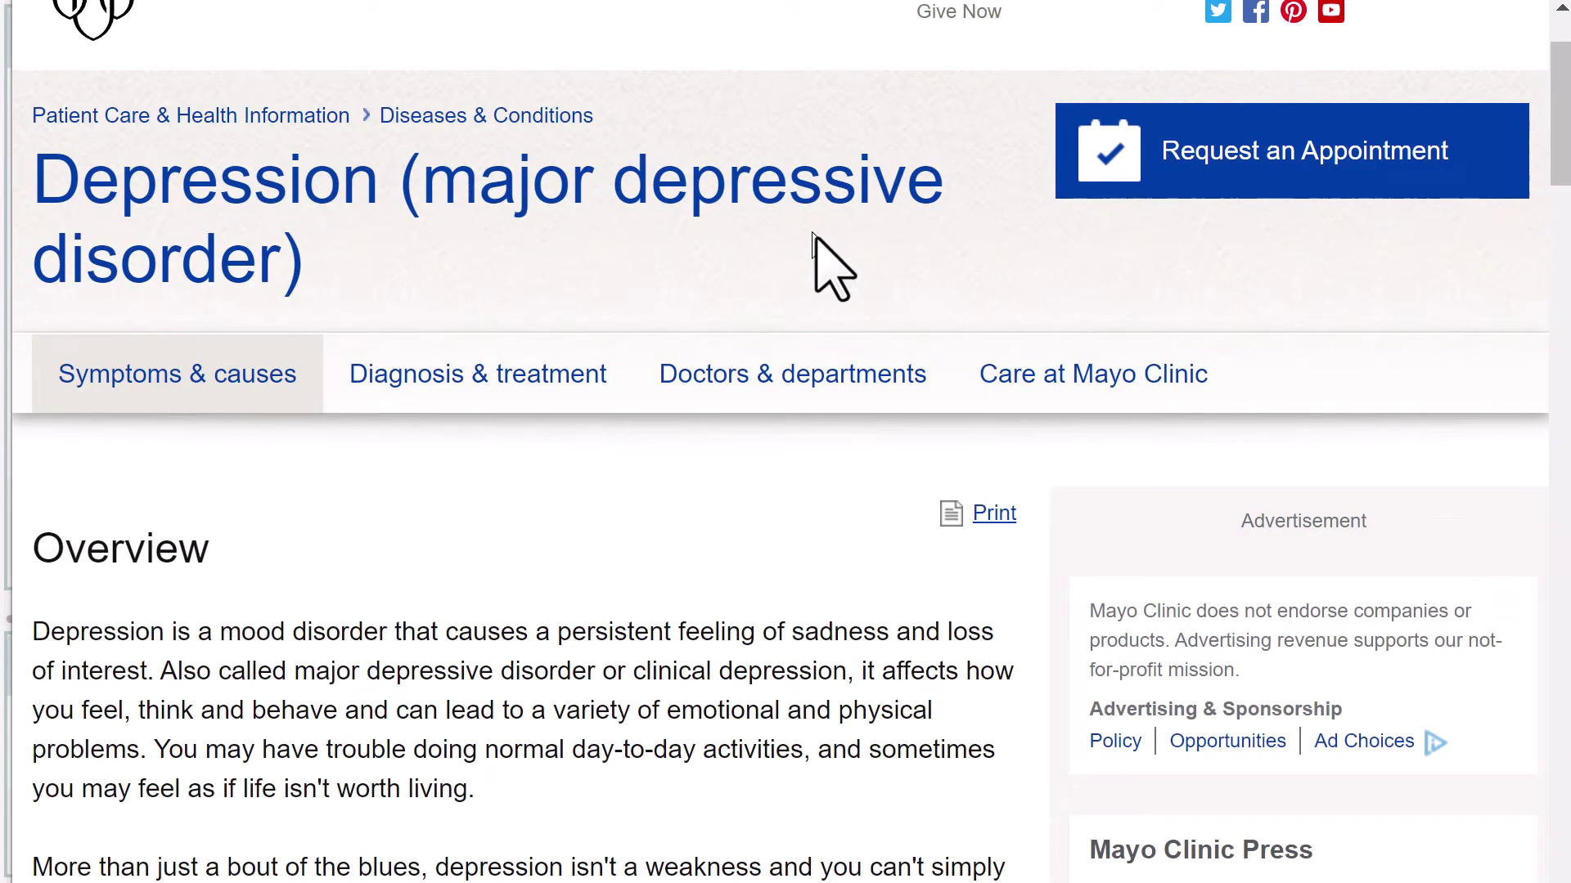
scroll(968, 376, "down", 15)
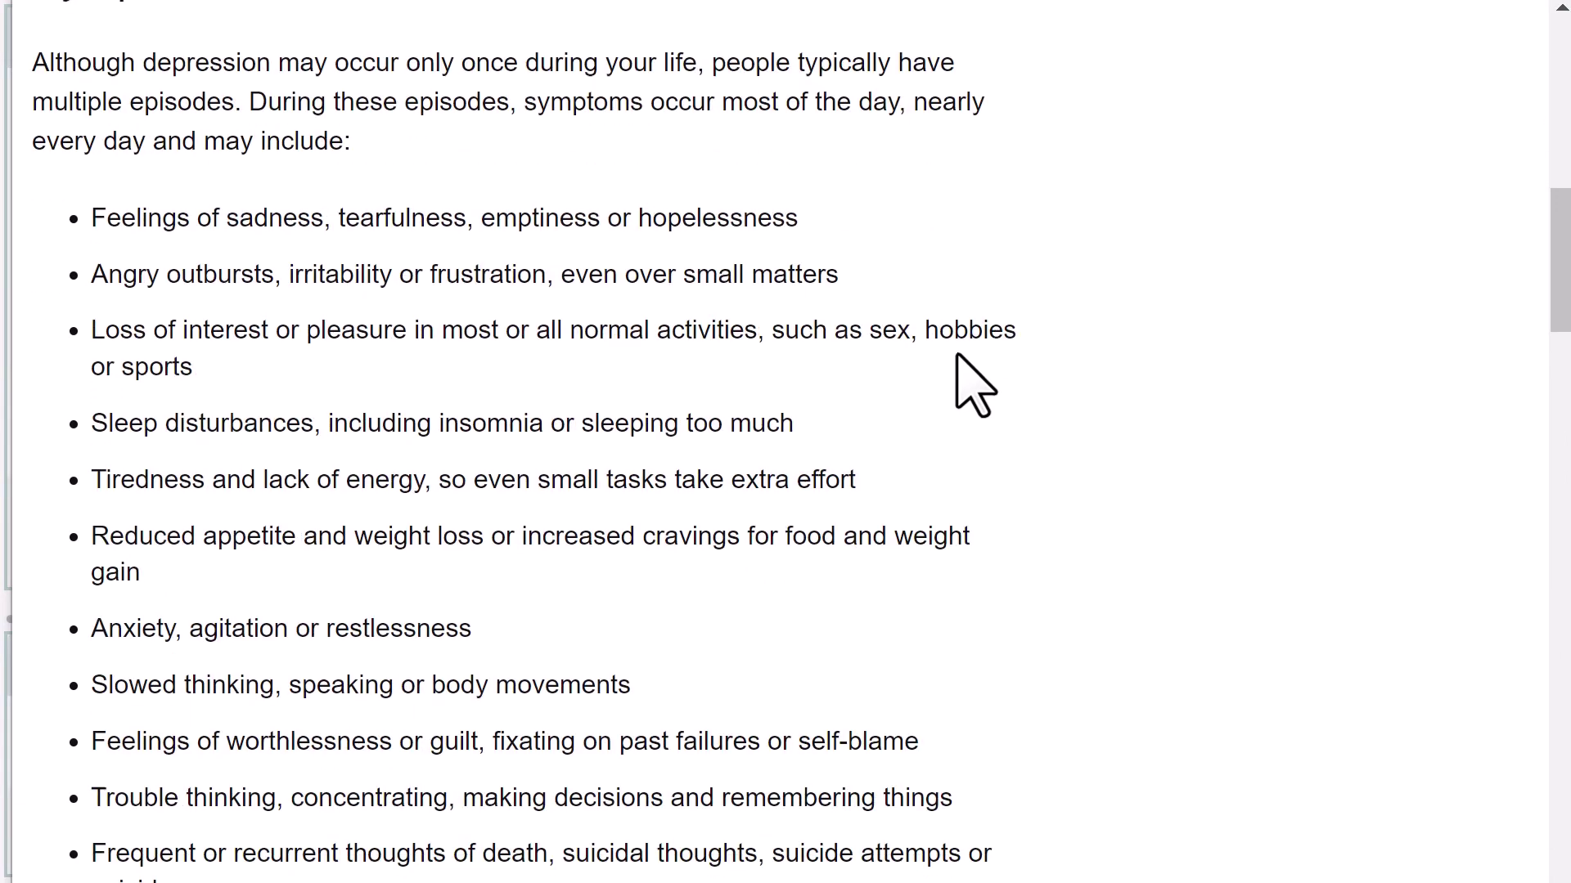
scroll(956, 355, "down", 1)
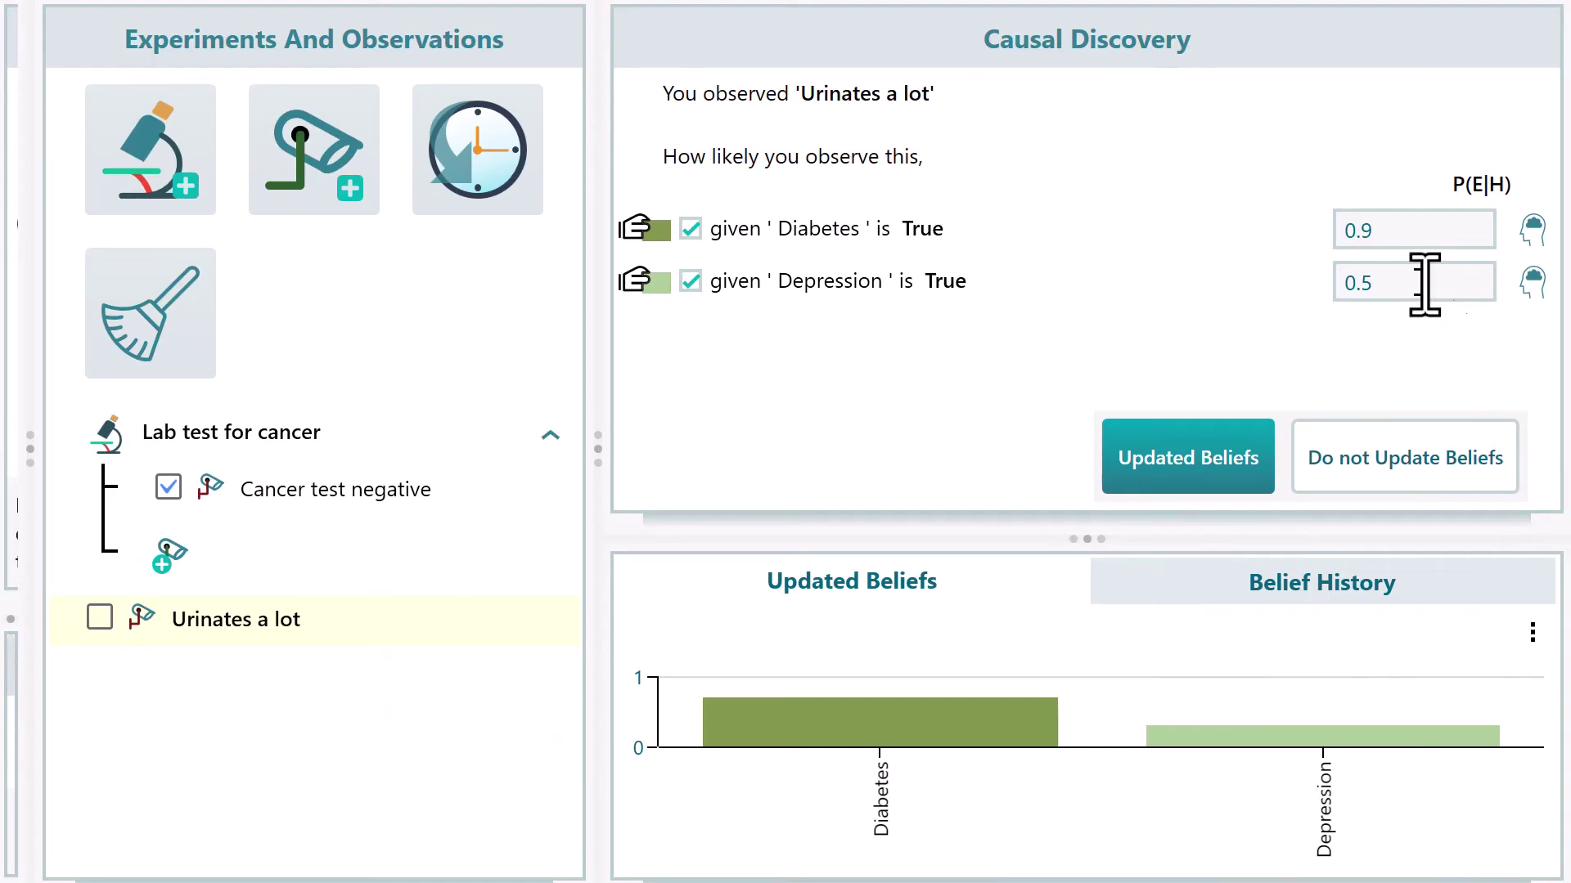
left_click(1424, 284)
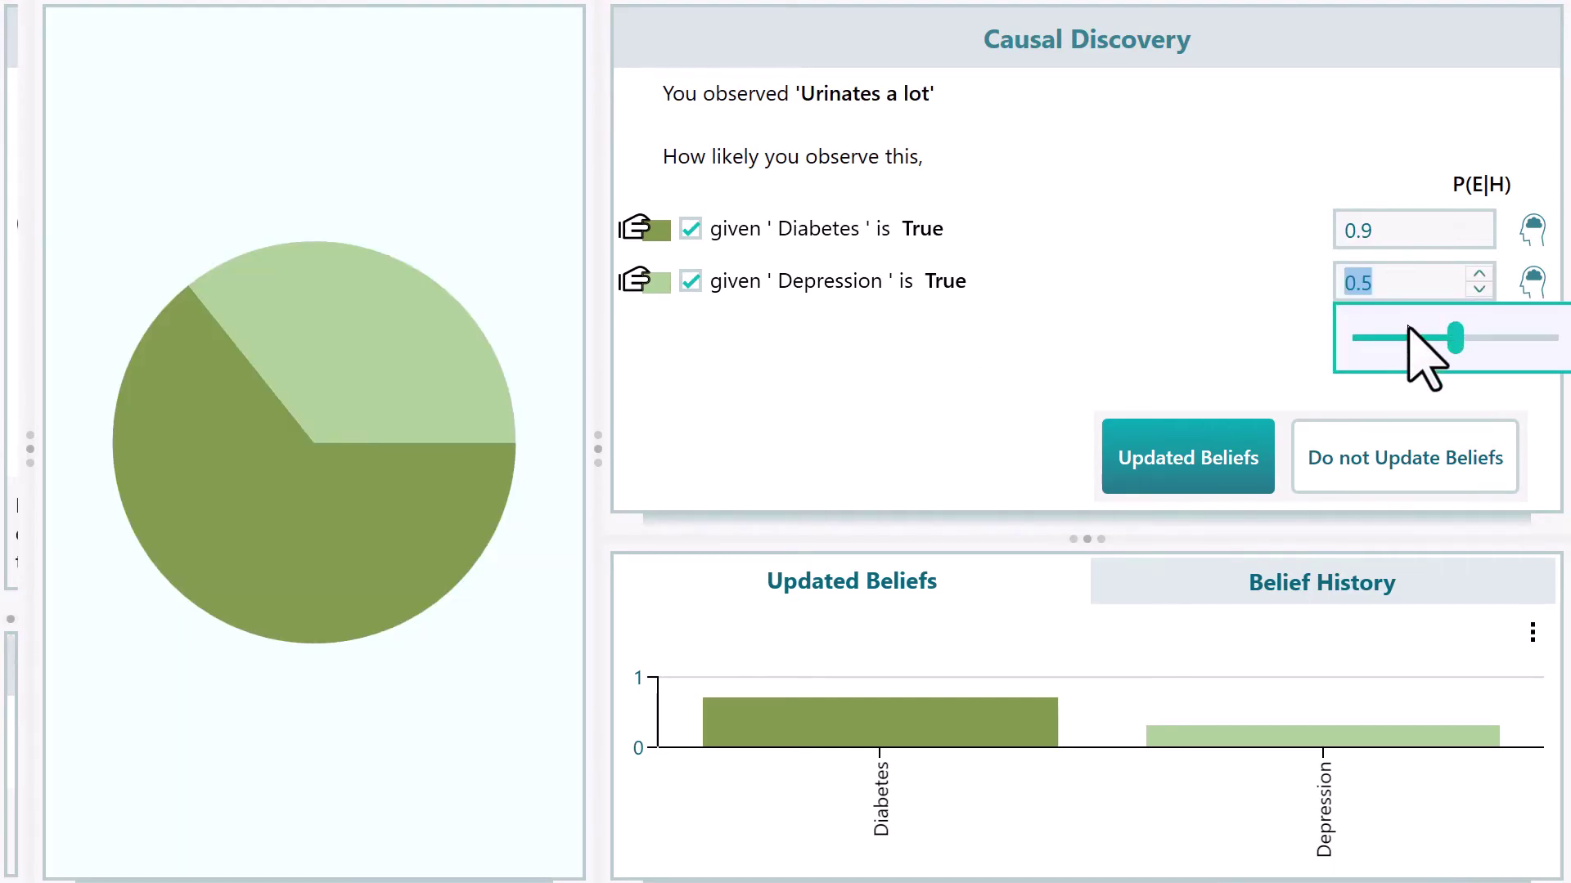
- Set the Depression likelihood to 0, mark it unrelated, and update beliefs to Diabetes 0.71, Depression 0.29
left_click_drag(1455, 338, 1262, 375)
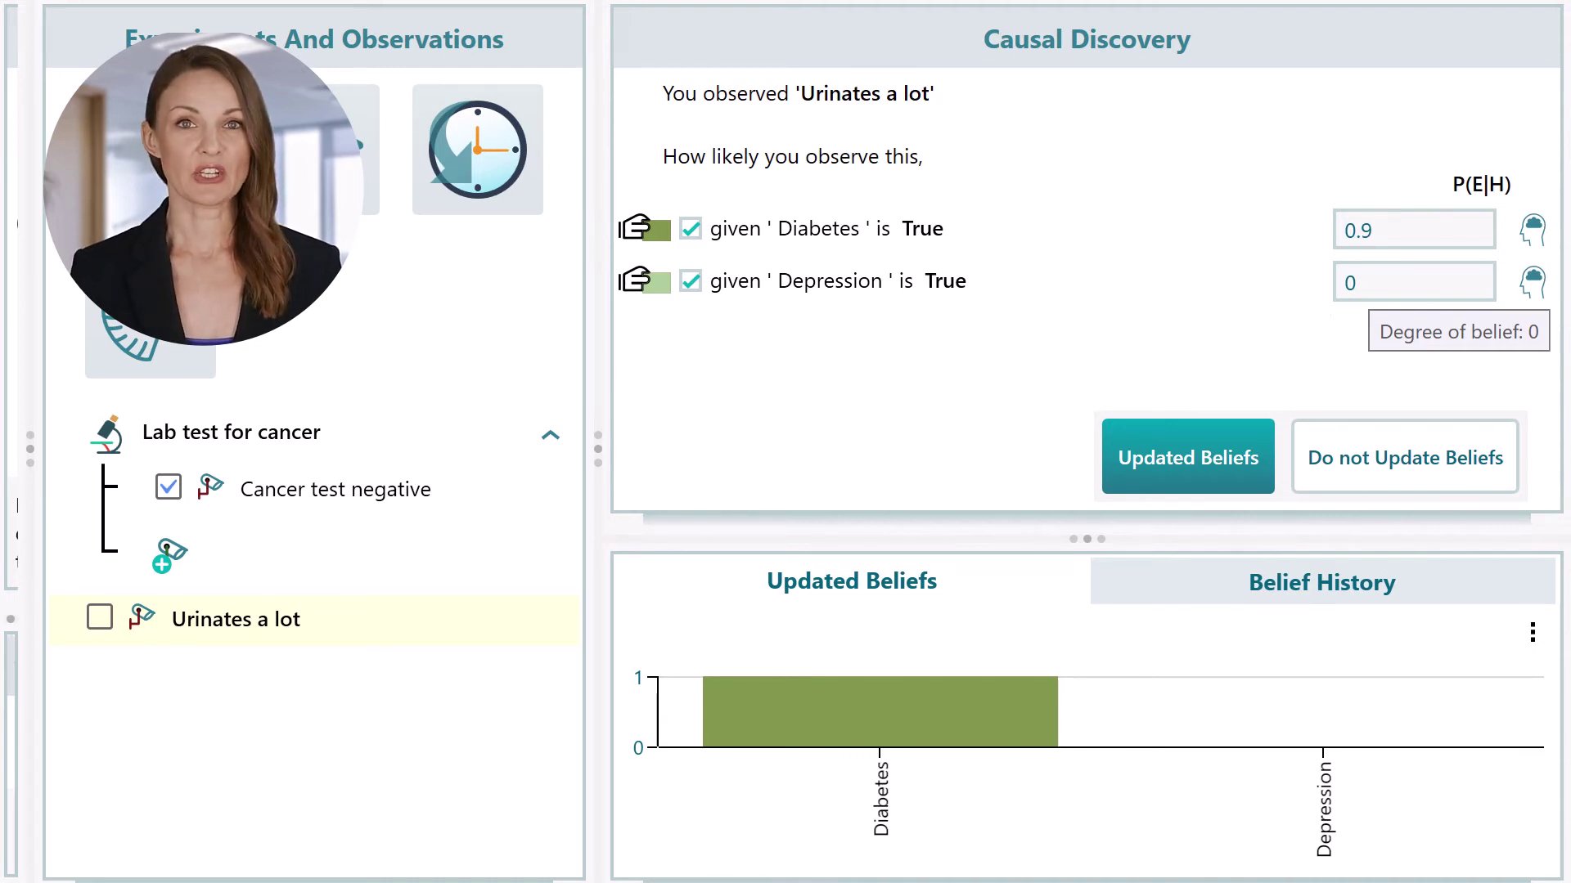
left_click(692, 282)
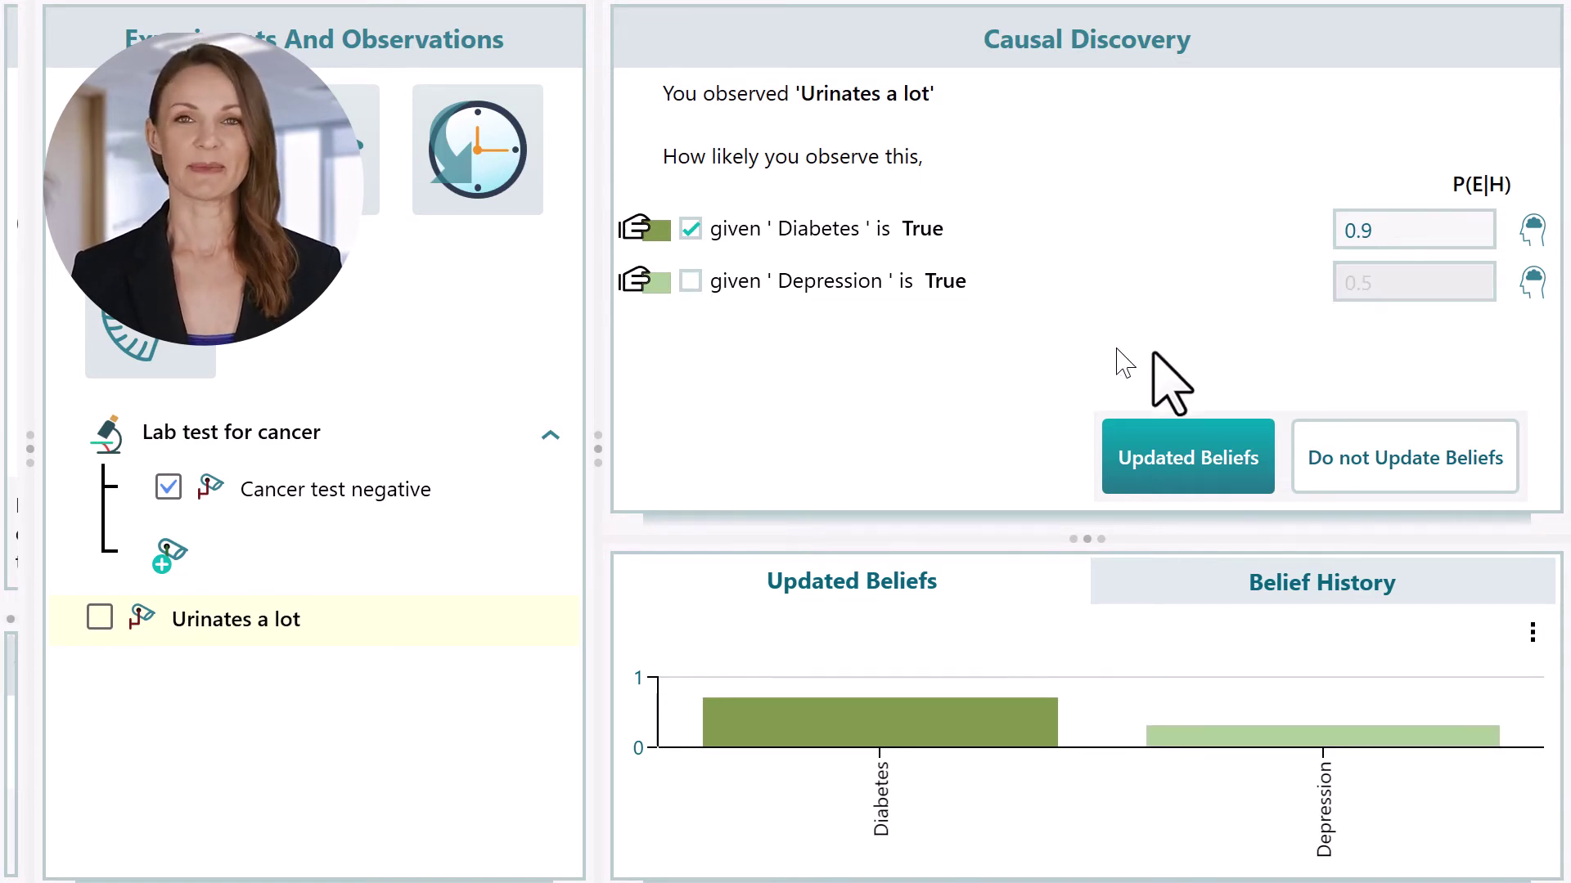
left_click(1209, 460)
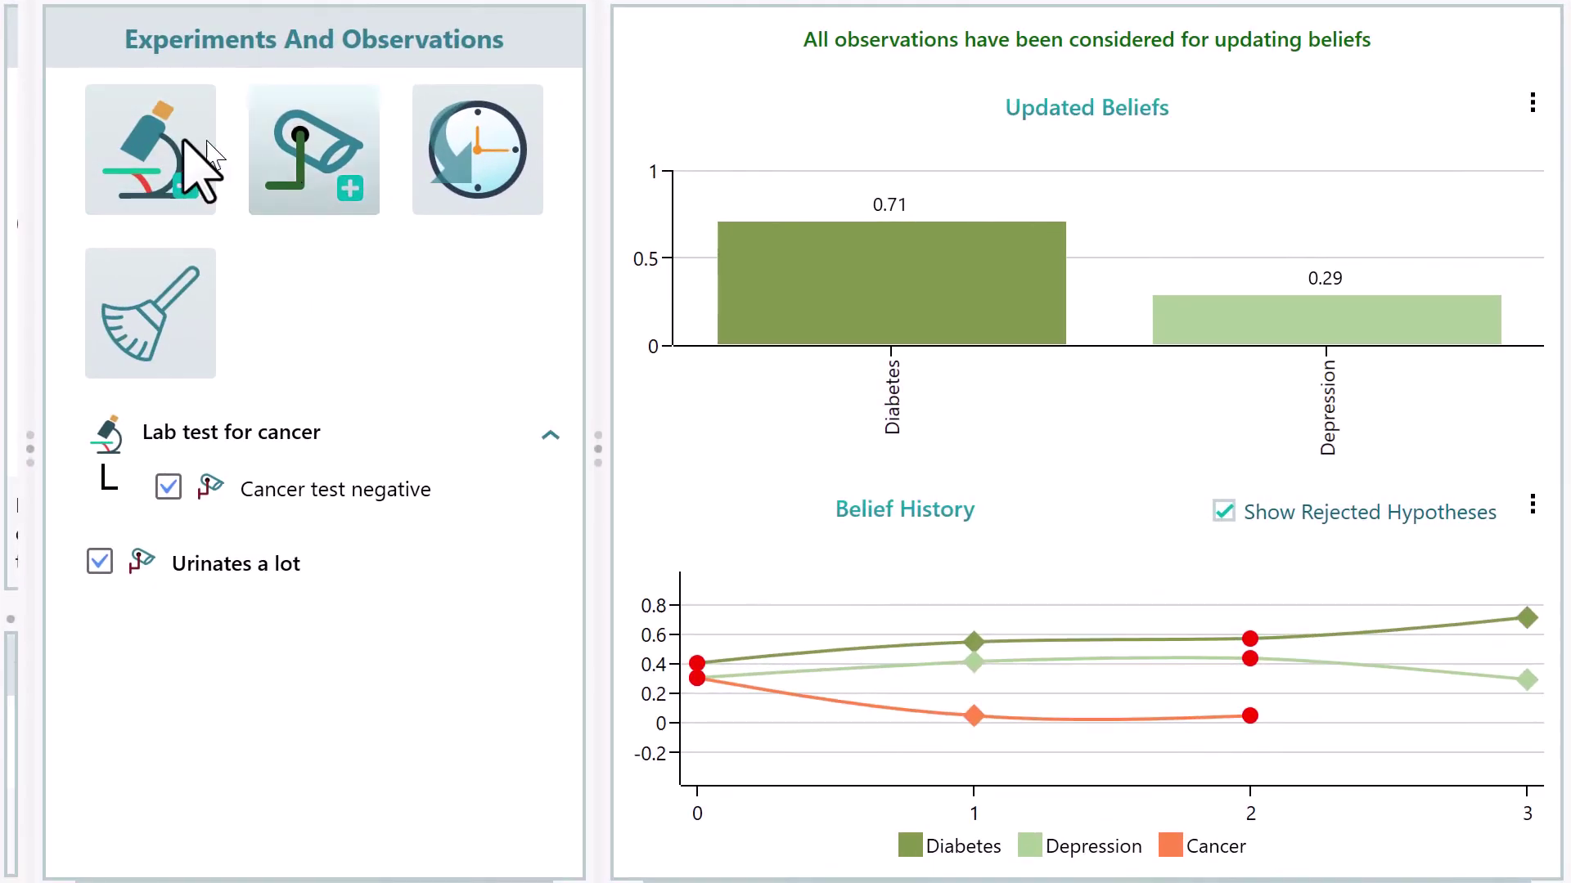
- Add a new experiment named 'Blood sugar test'
left_click(160, 152)
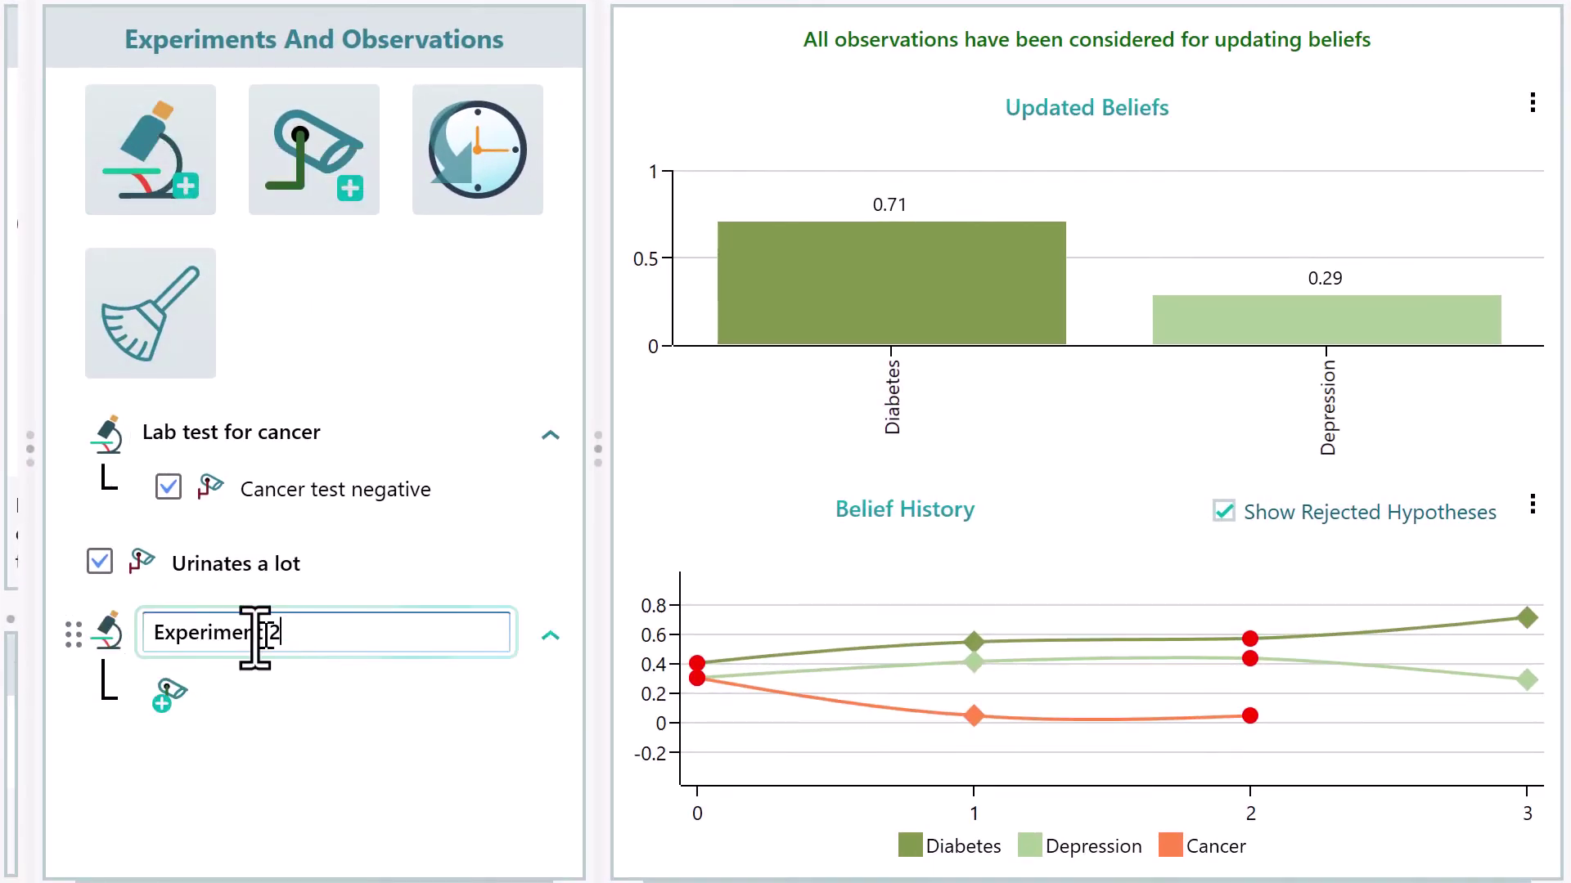
left_click_drag(301, 631, 70, 636)
type("Blood s")
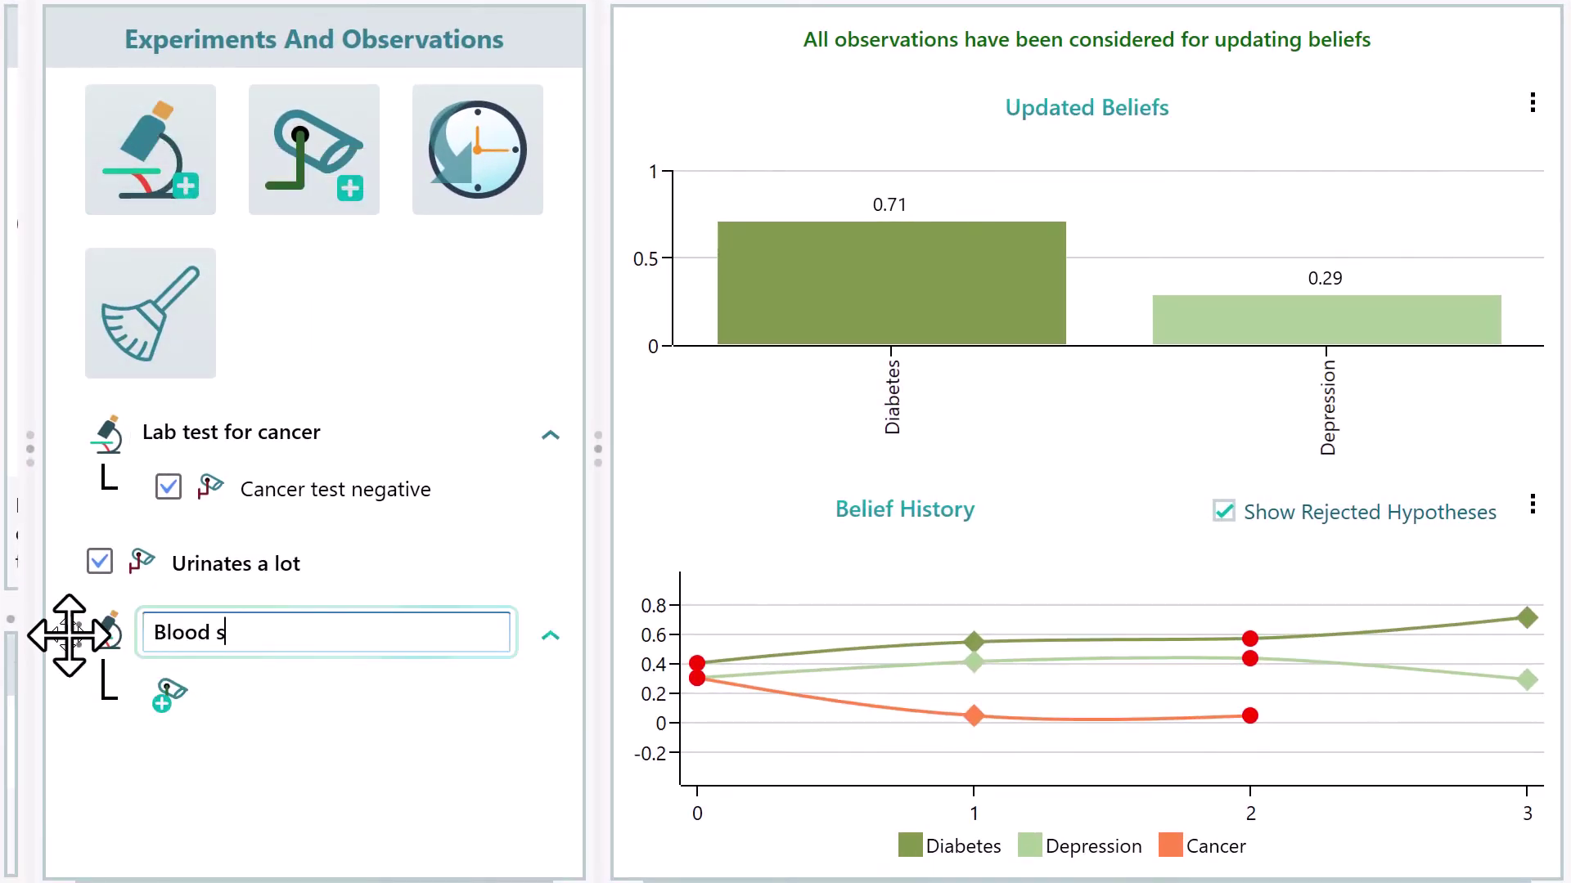
type("ugar test")
key("Return")
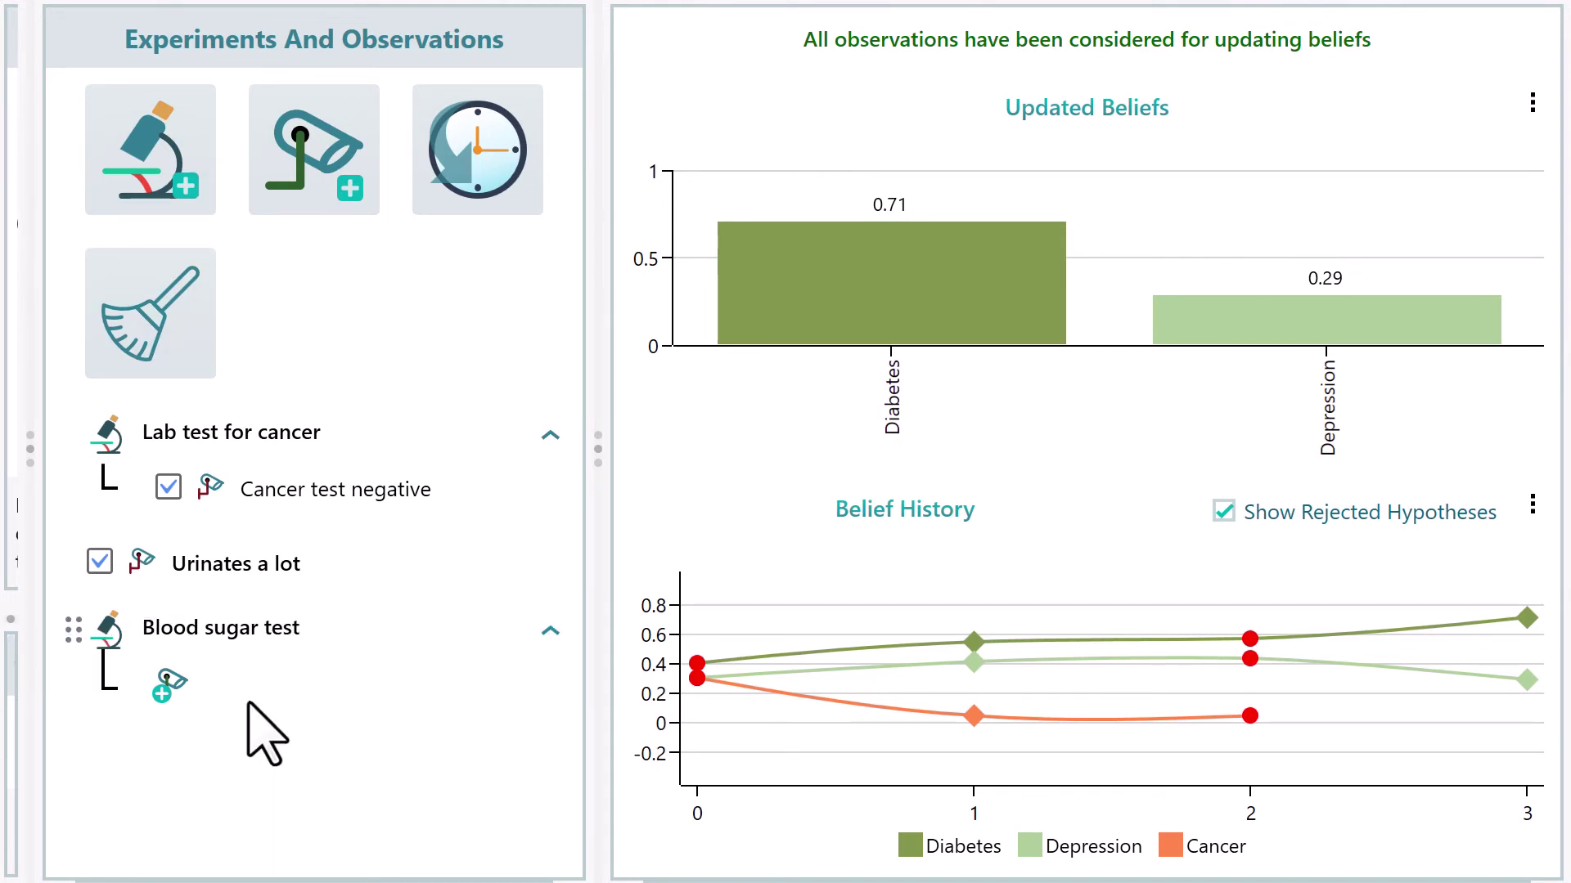
- Add an observation named 'blood sugar level 99mg/DL' to the Blood sugar test
left_click(182, 682)
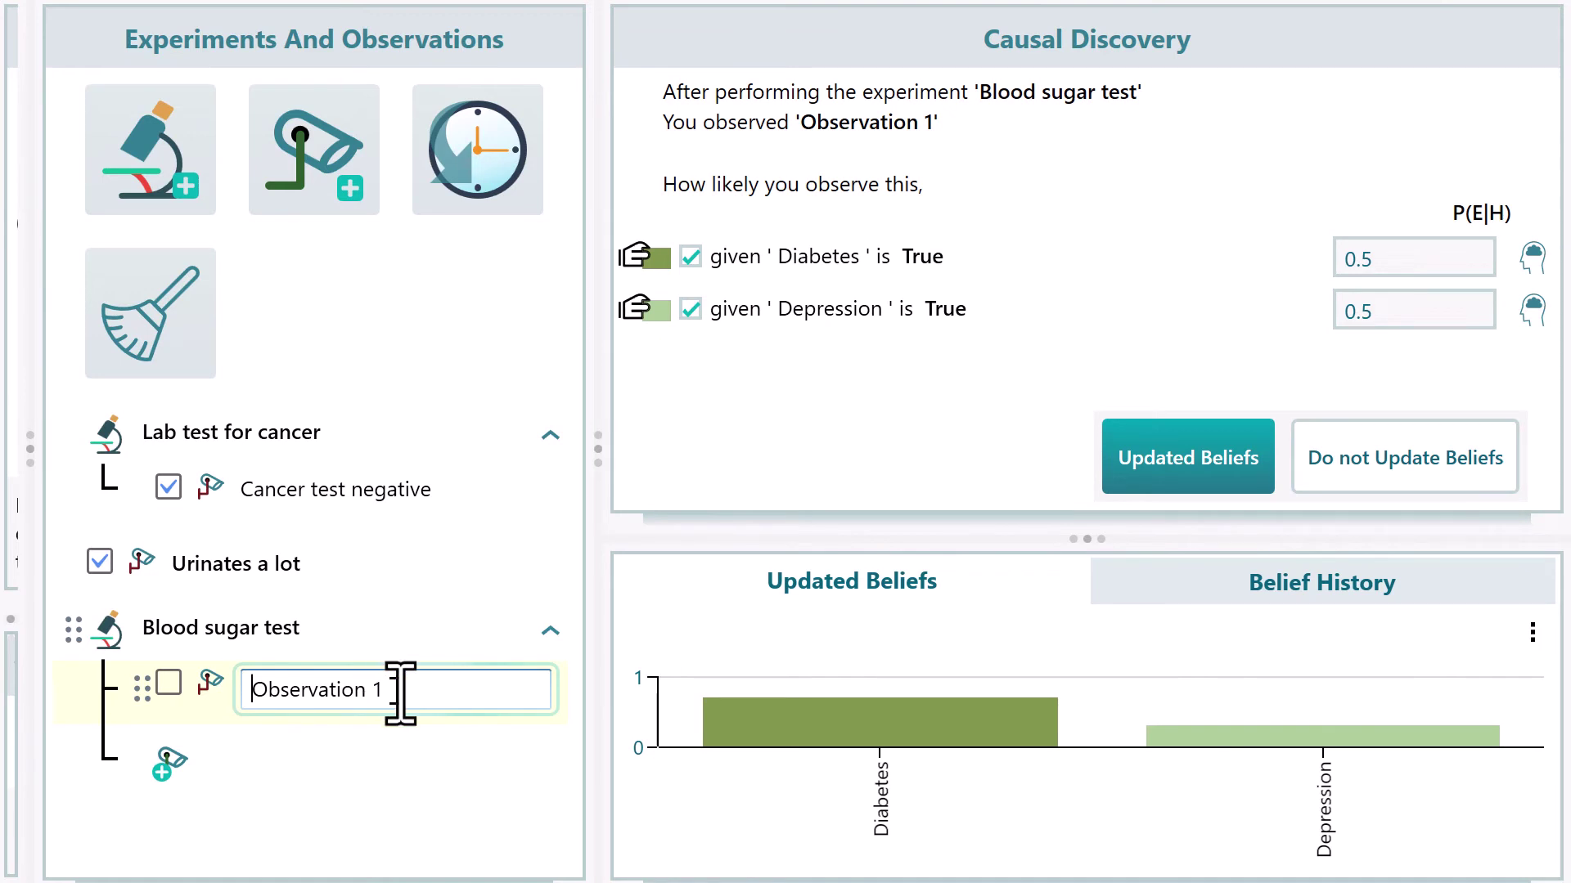
type("blood sugar level 99mg/DL")
key("Return")
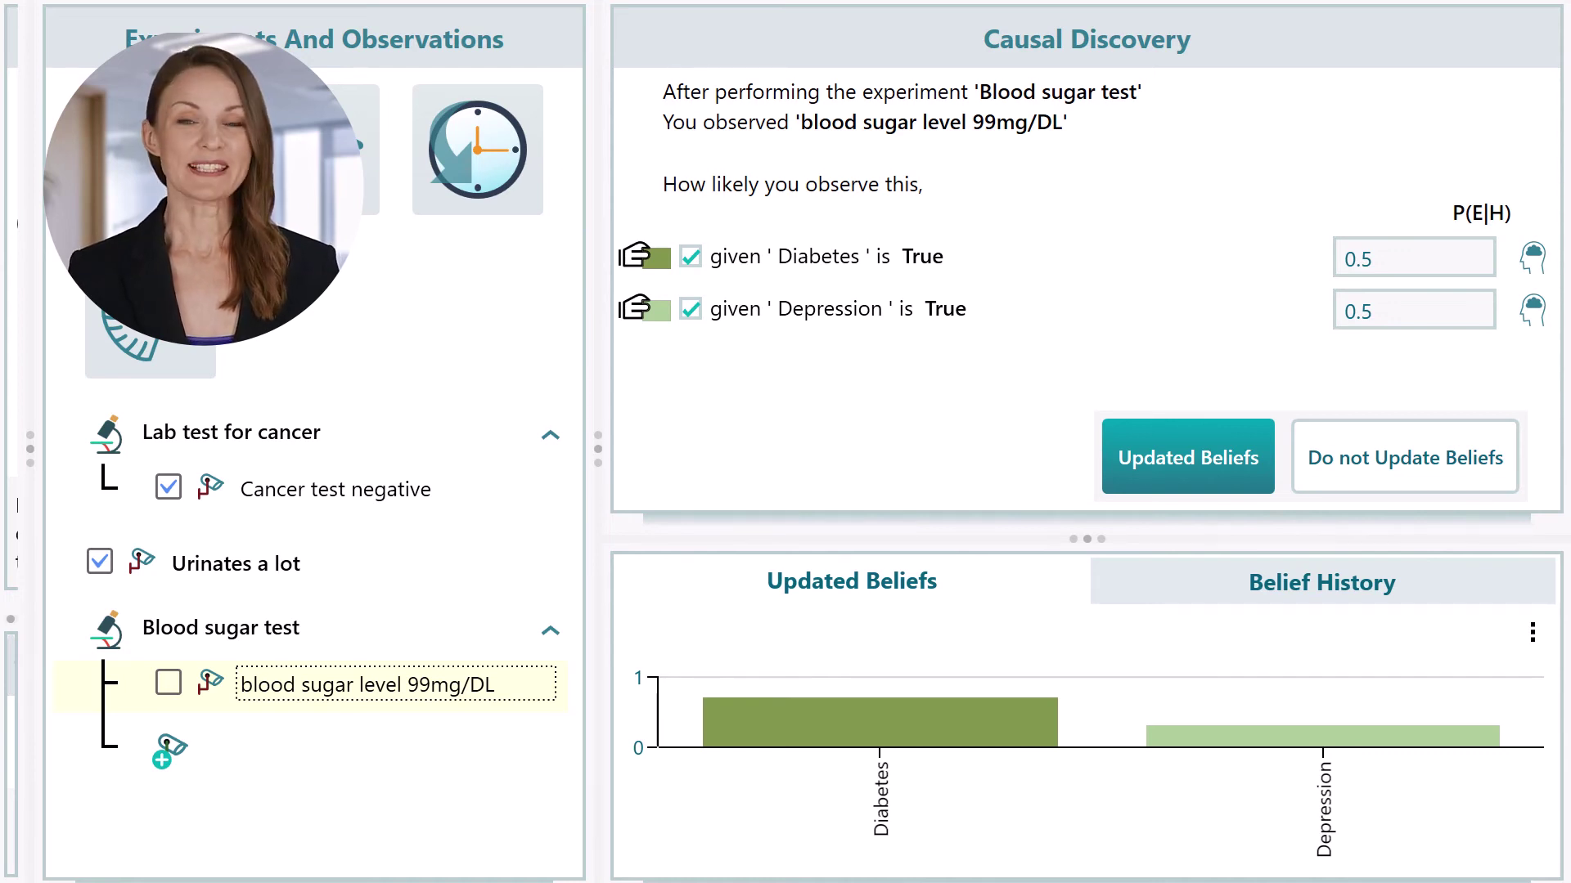
- Set the blood sugar reading's likelihood given Diabetes to 0.1
left_click(1402, 255)
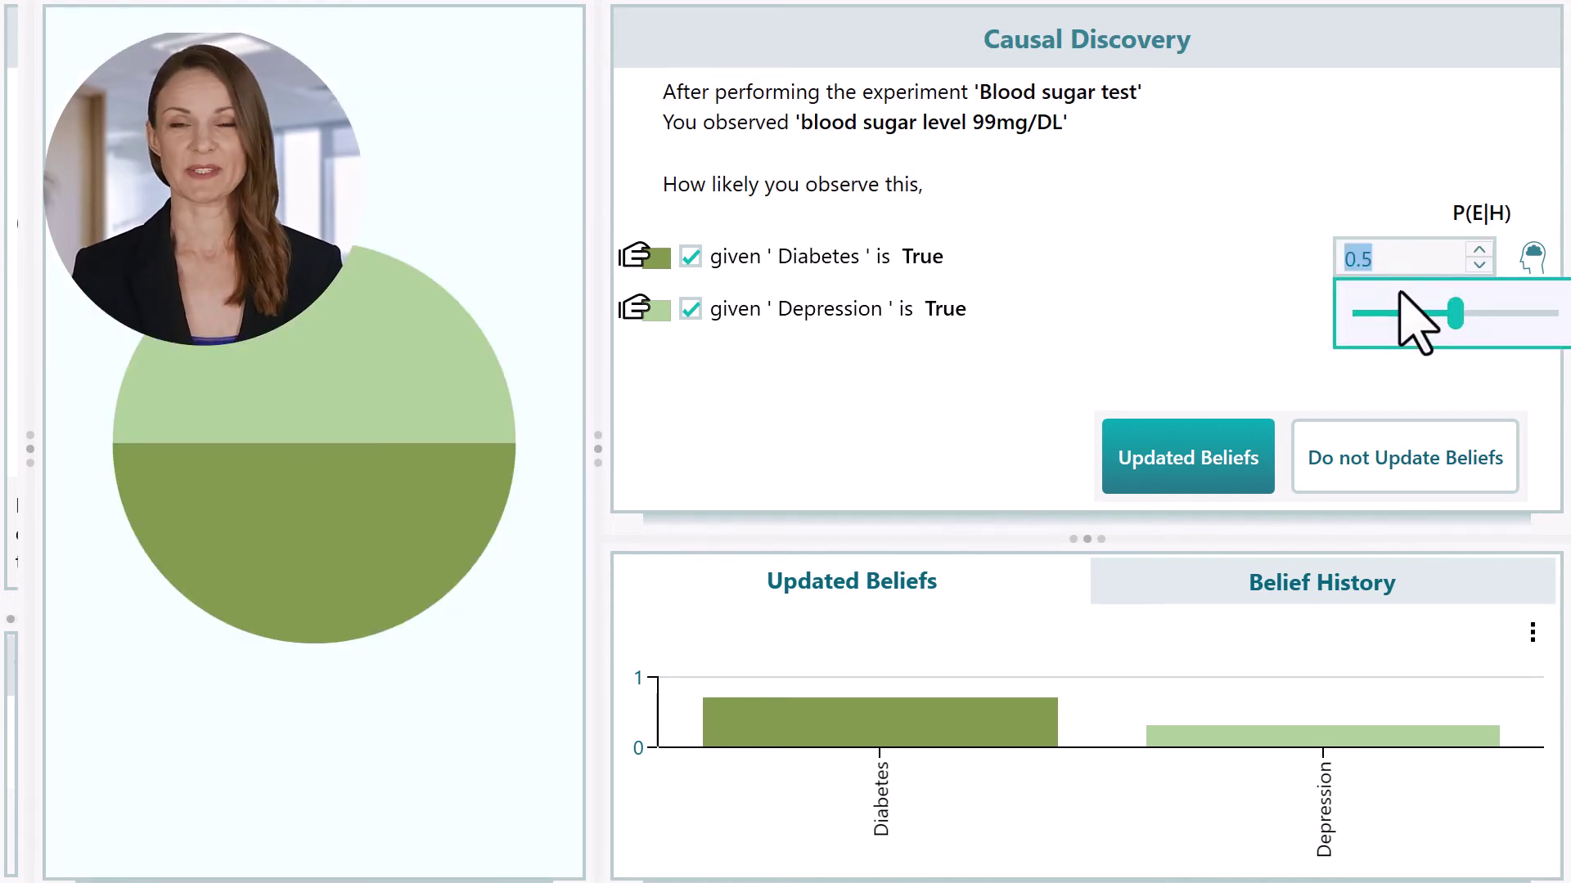
type("0.1")
left_click(1139, 273)
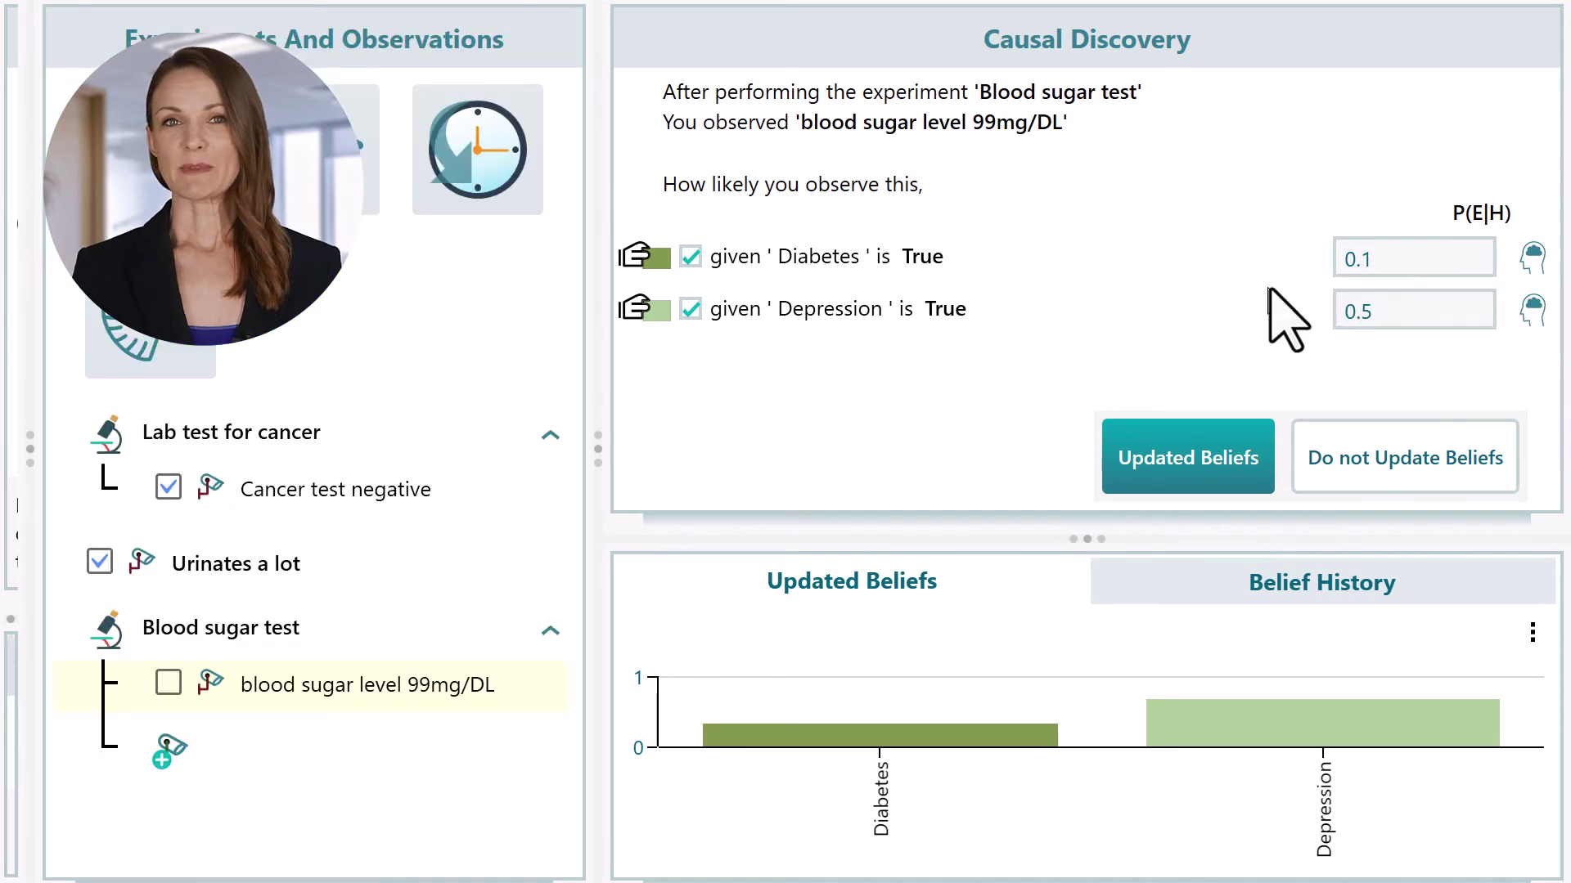
- Mark Depression as unrelated and update beliefs to Diabetes 0.32, Depression 0.68
left_click(691, 314)
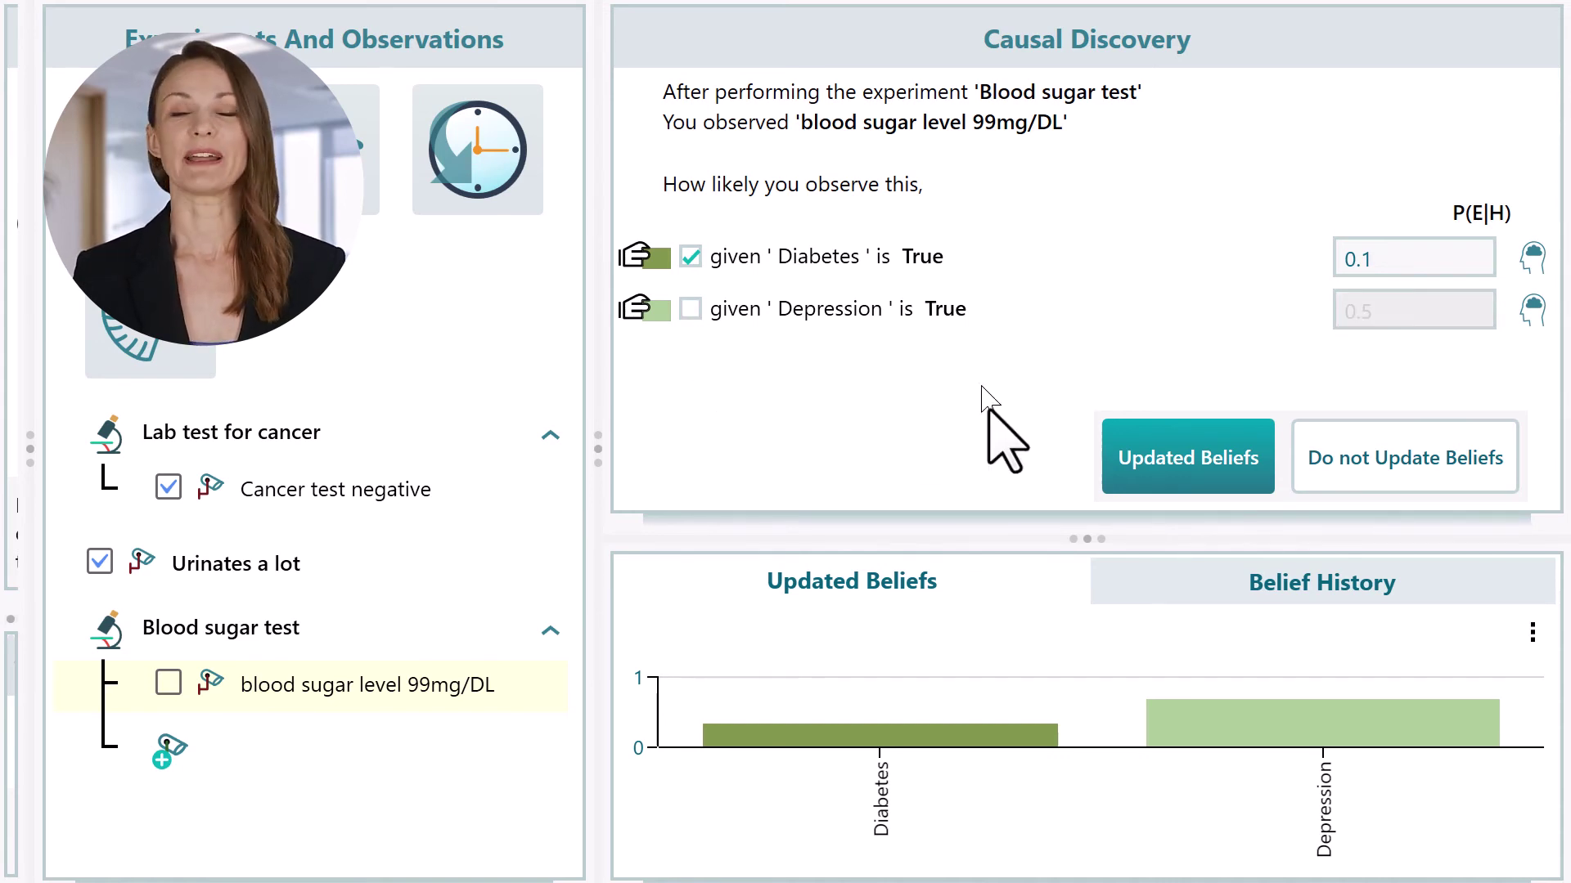
left_click(1161, 459)
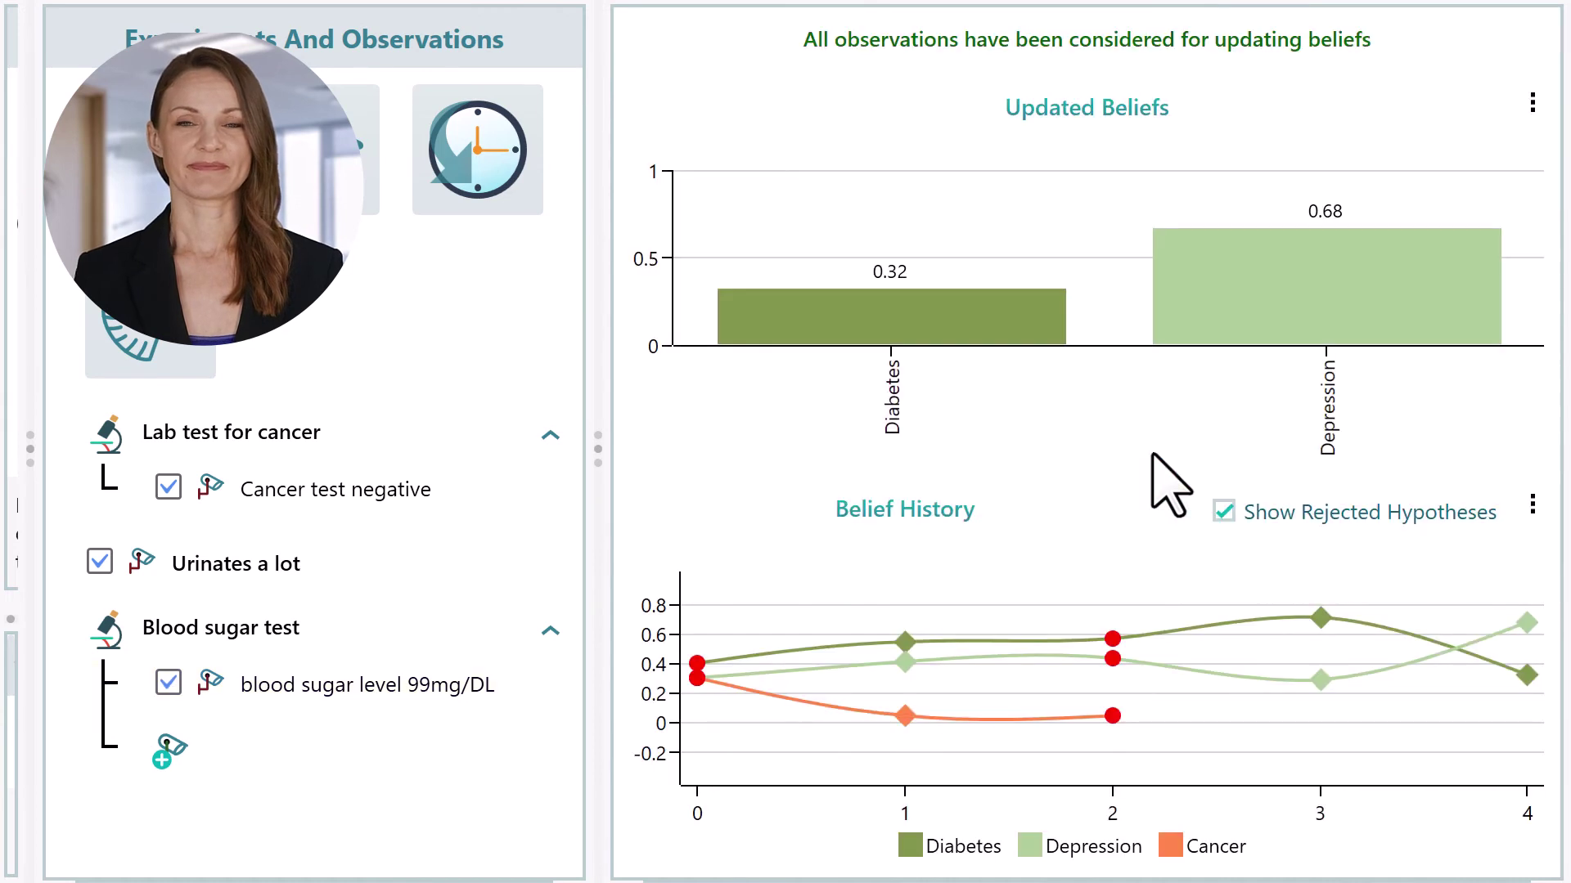
mouse_move(1327, 622)
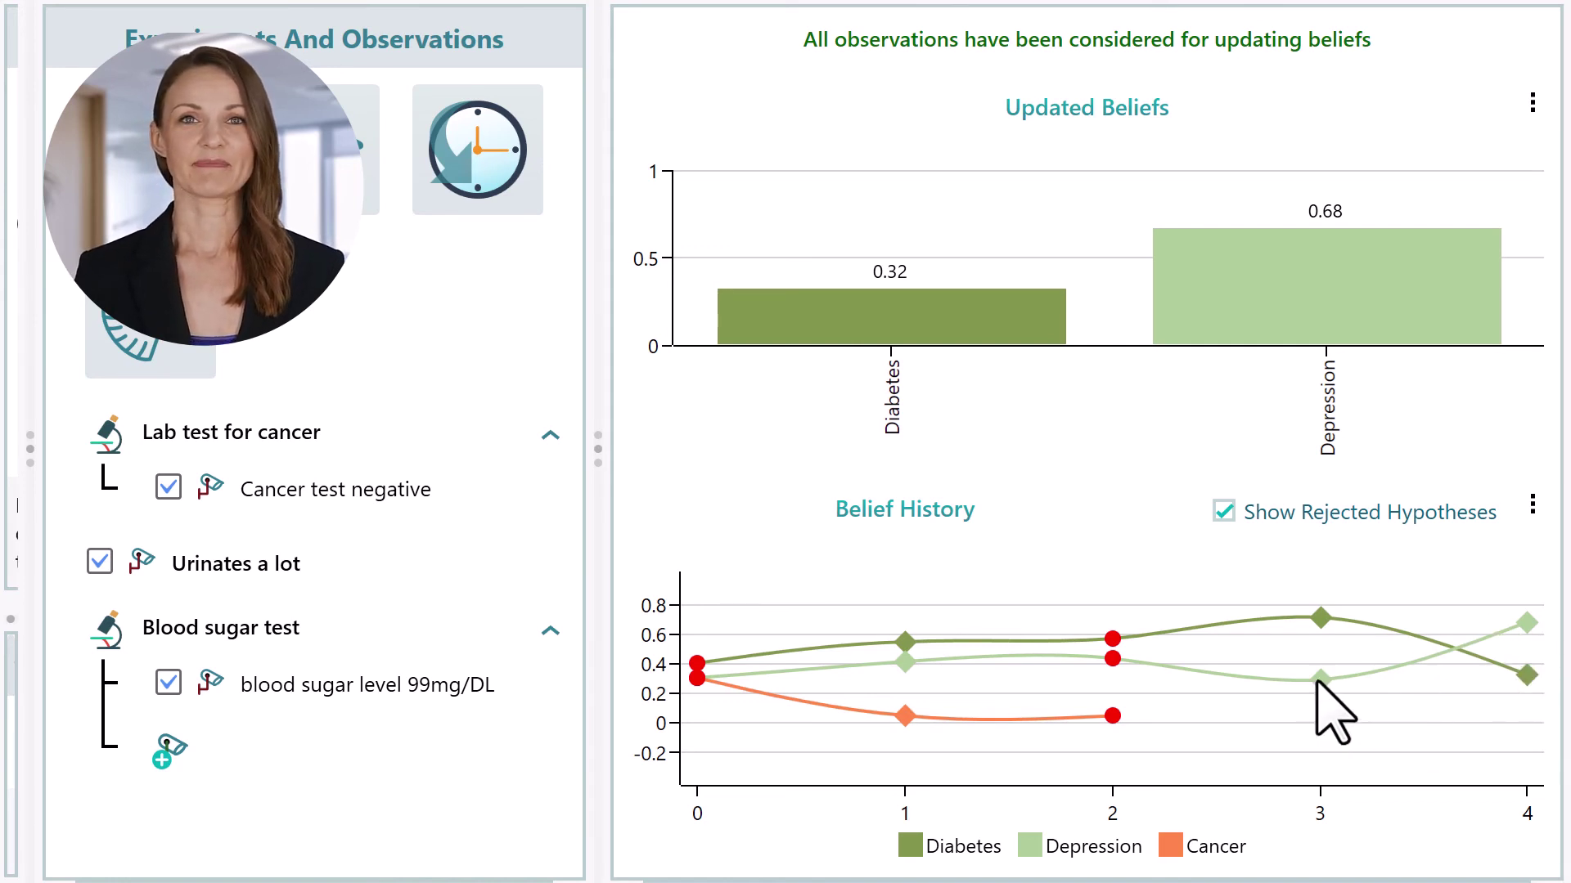
mouse_move(1318, 685)
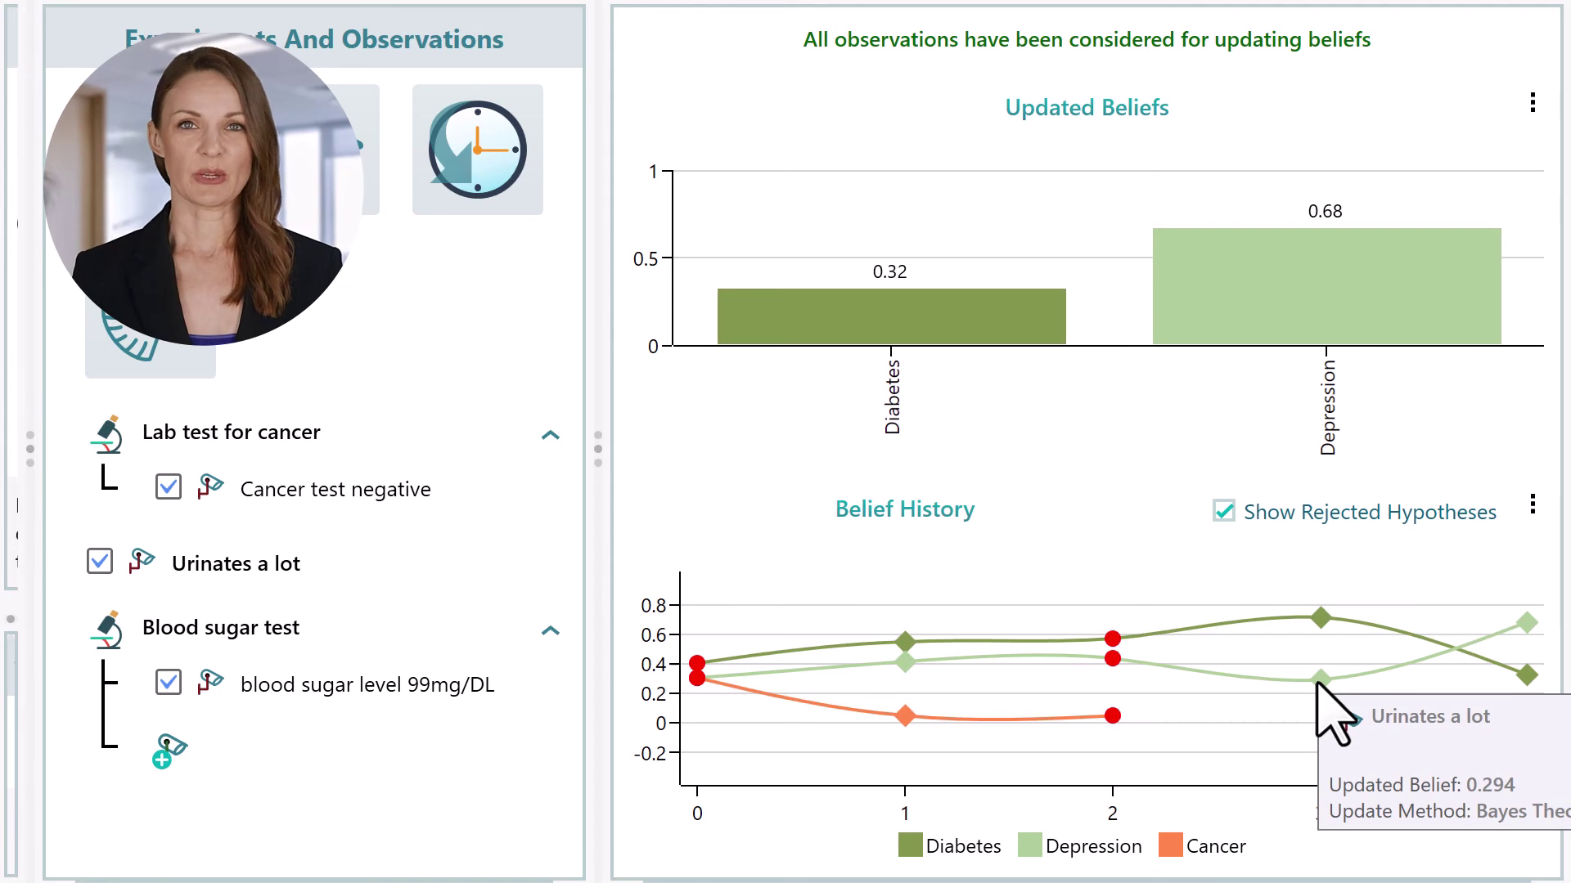